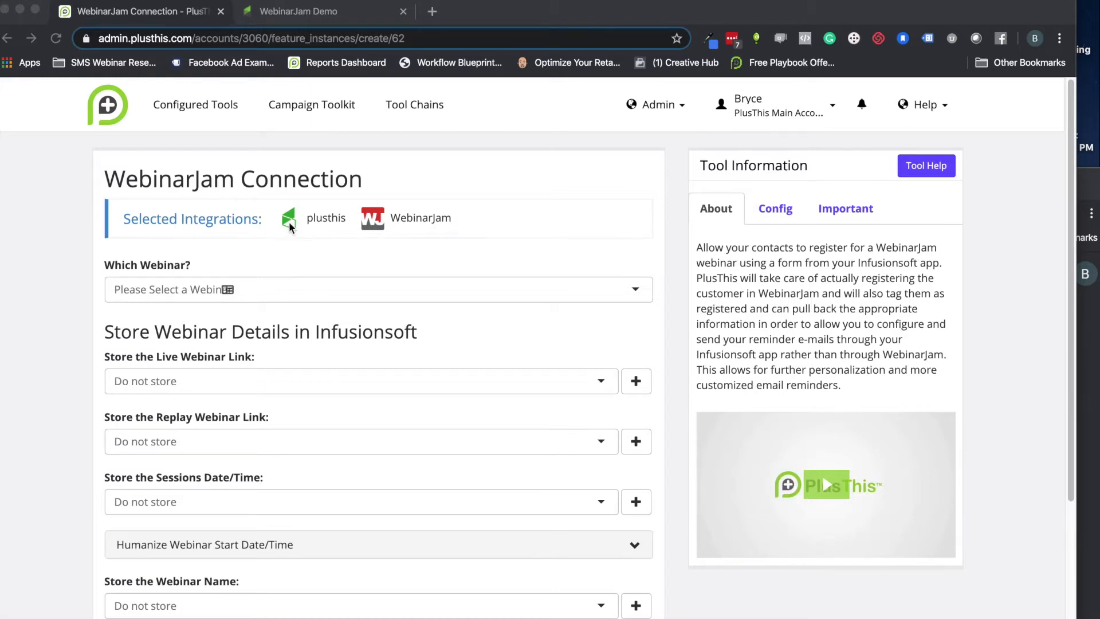
In the WebinarJam Demo campaign, view and edit the Register and Send Attendance Reminders sequence
left_click(311, 19)
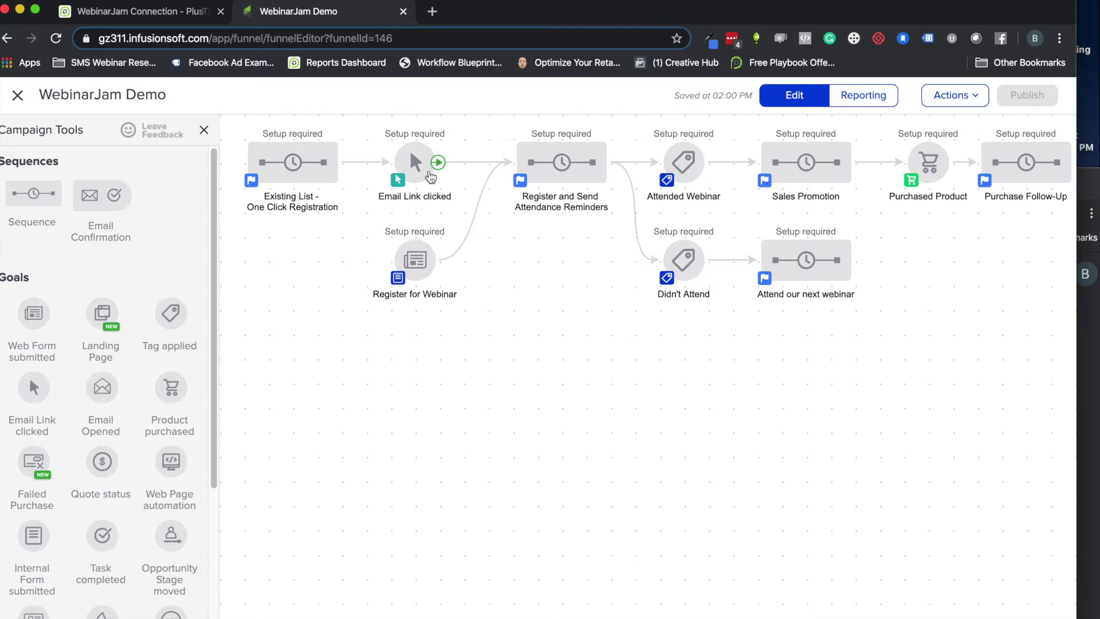
left_click(533, 166)
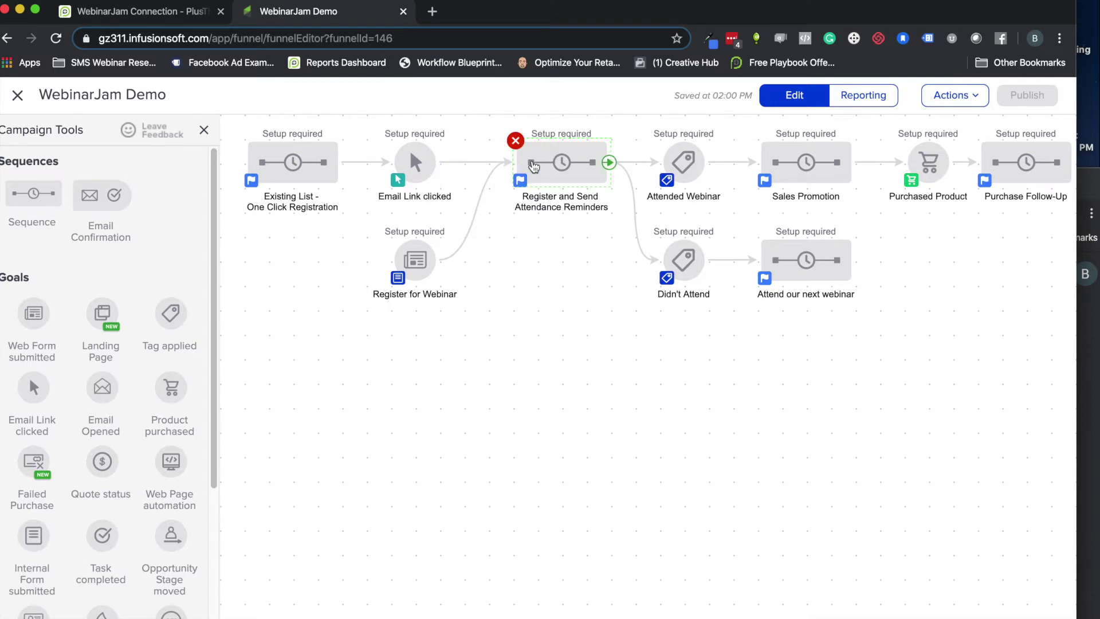
left_click(573, 185)
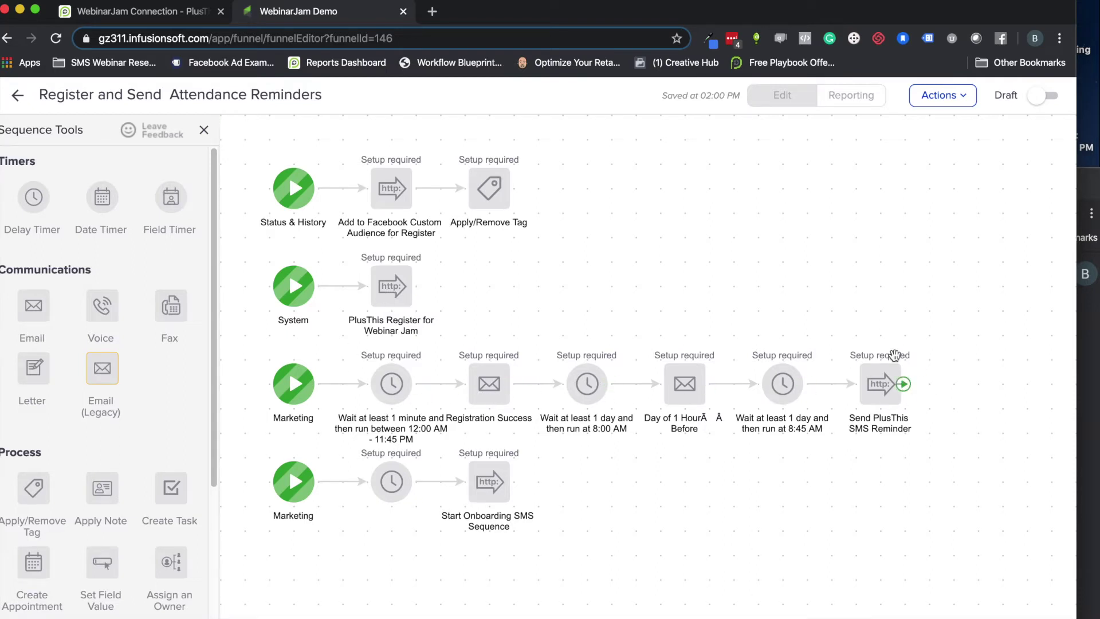
View the Registration Success email's join-link field, then back out to the WebinarJam Demo campaign canvas
left_click(493, 390)
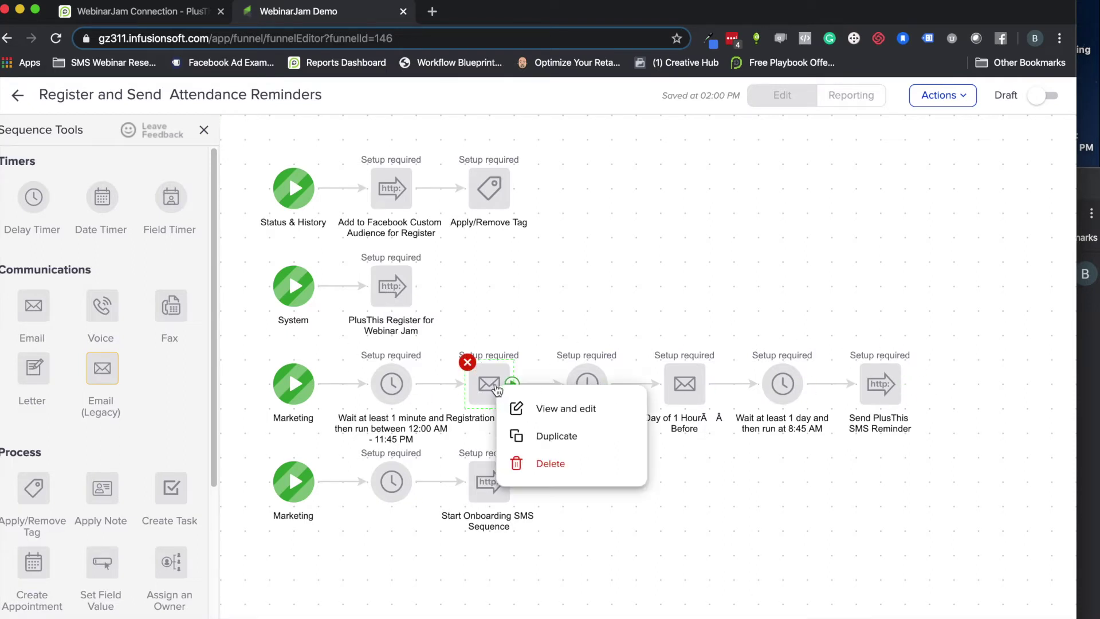
left_click(567, 413)
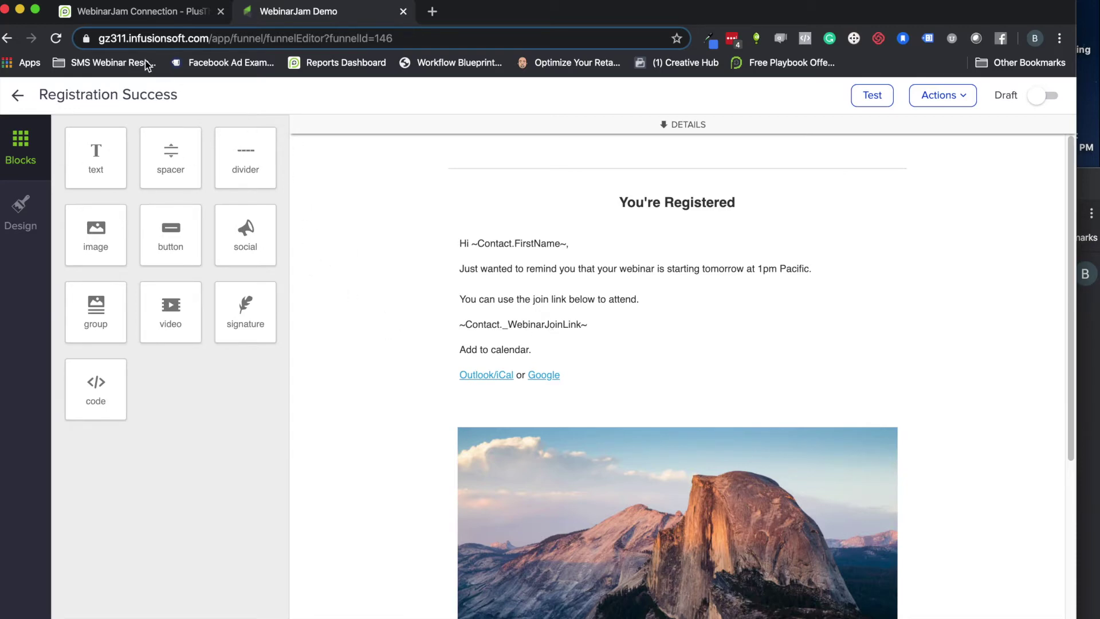
left_click(17, 95)
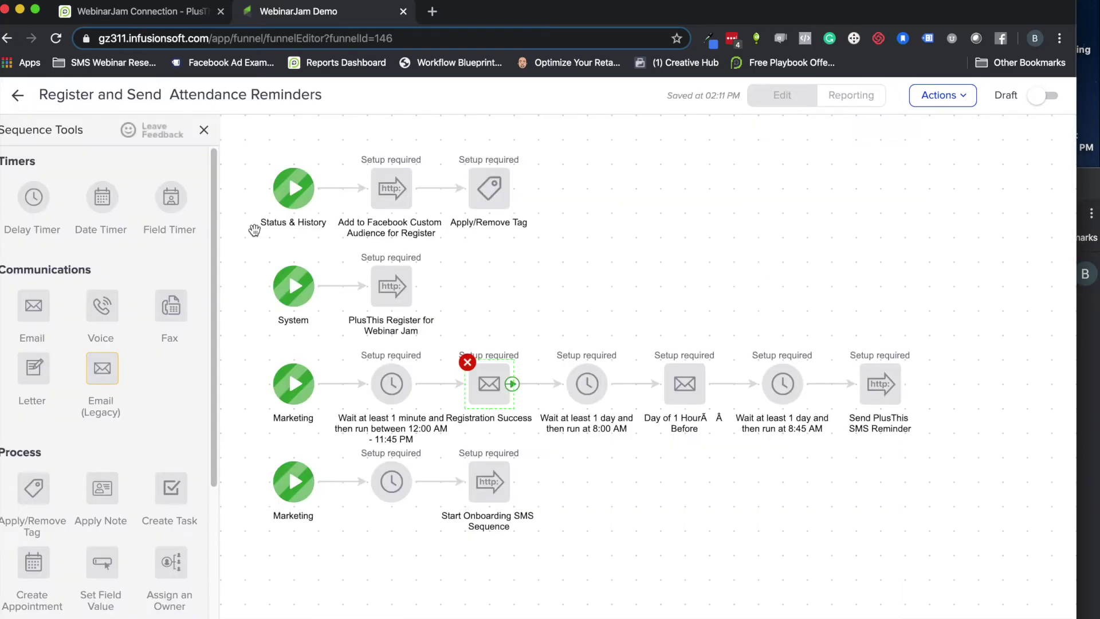
left_click(18, 95)
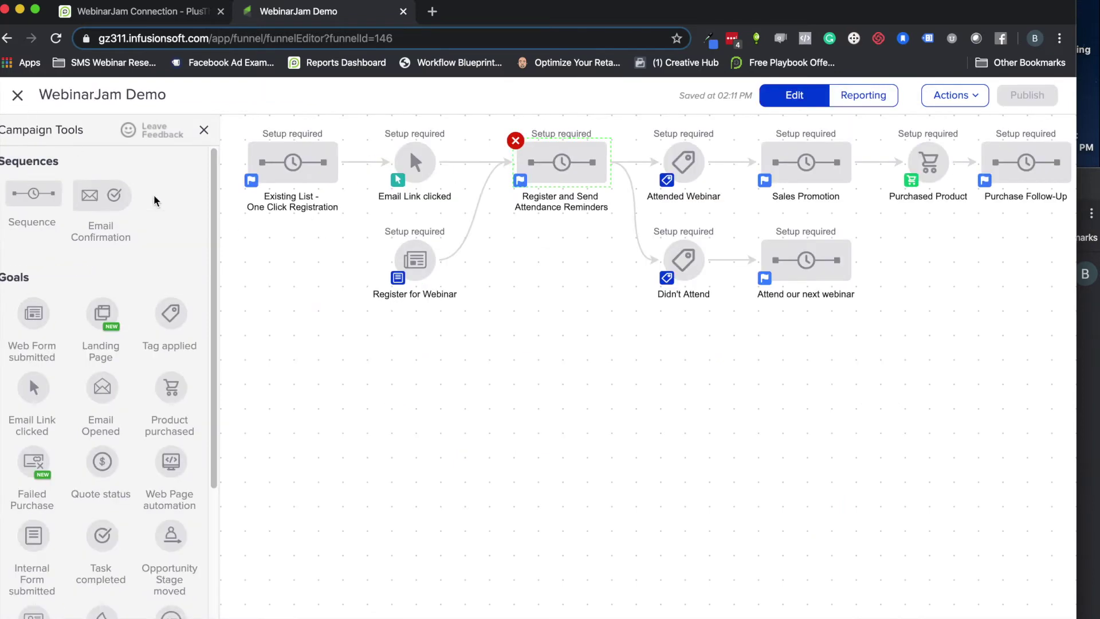
Select the WebinarJam Tutorial webinar and its March 1, 2020 1:00 pm PST session
left_click(116, 13)
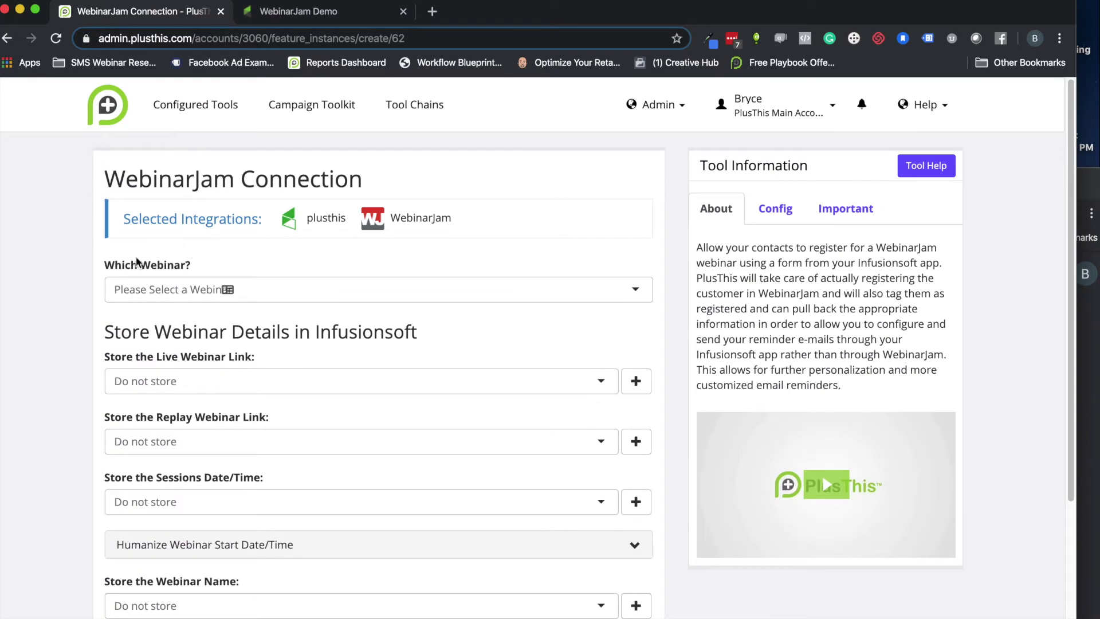
left_click(126, 289)
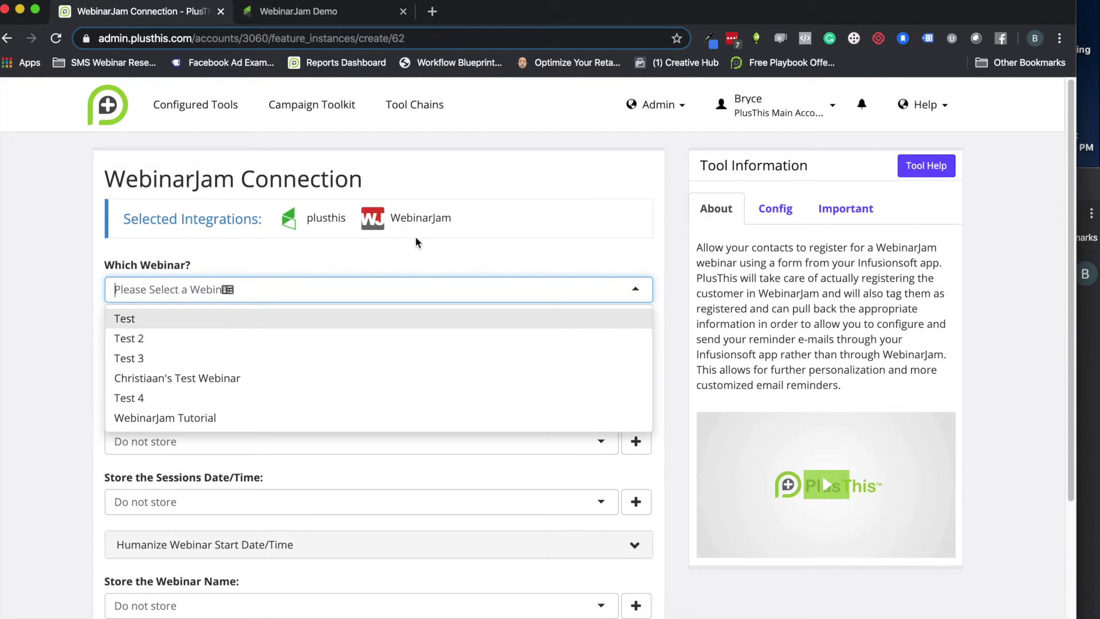
left_click(129, 418)
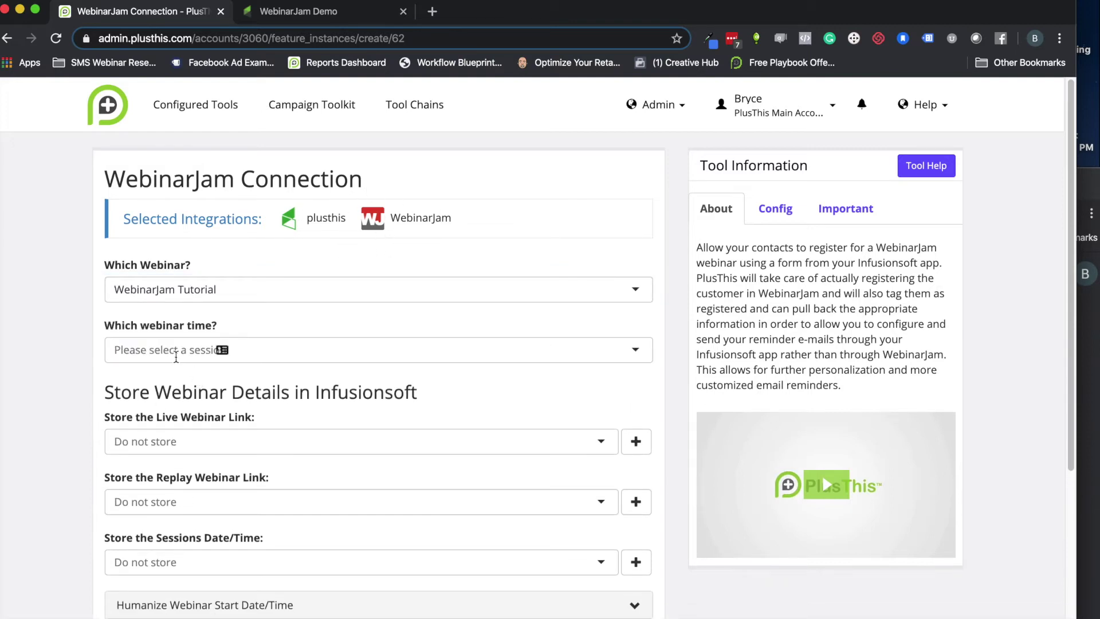
left_click(173, 354)
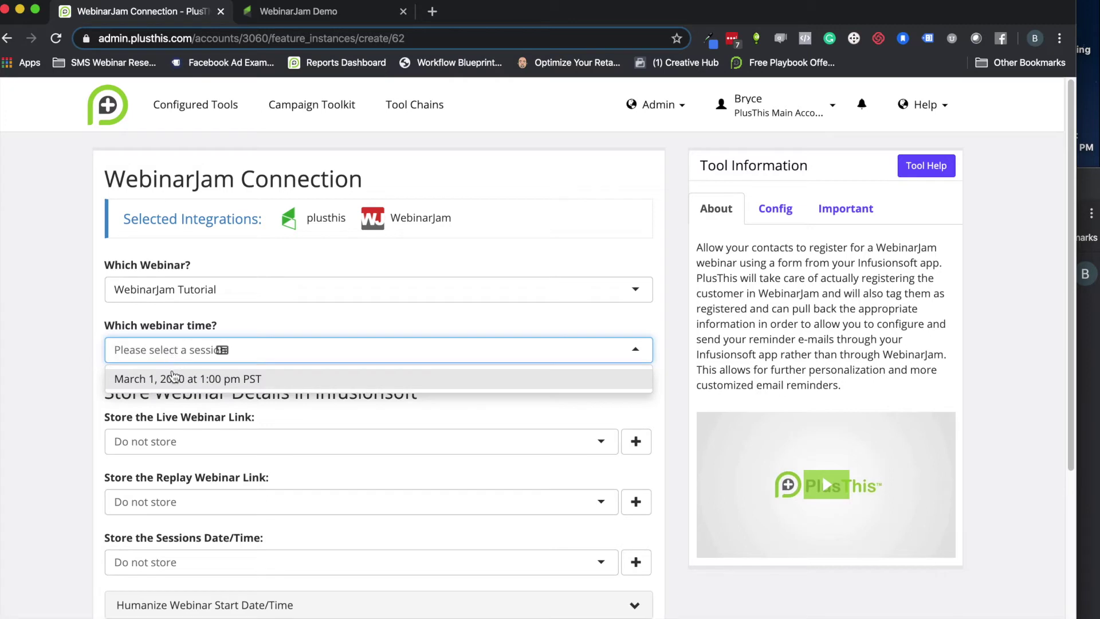
left_click(174, 378)
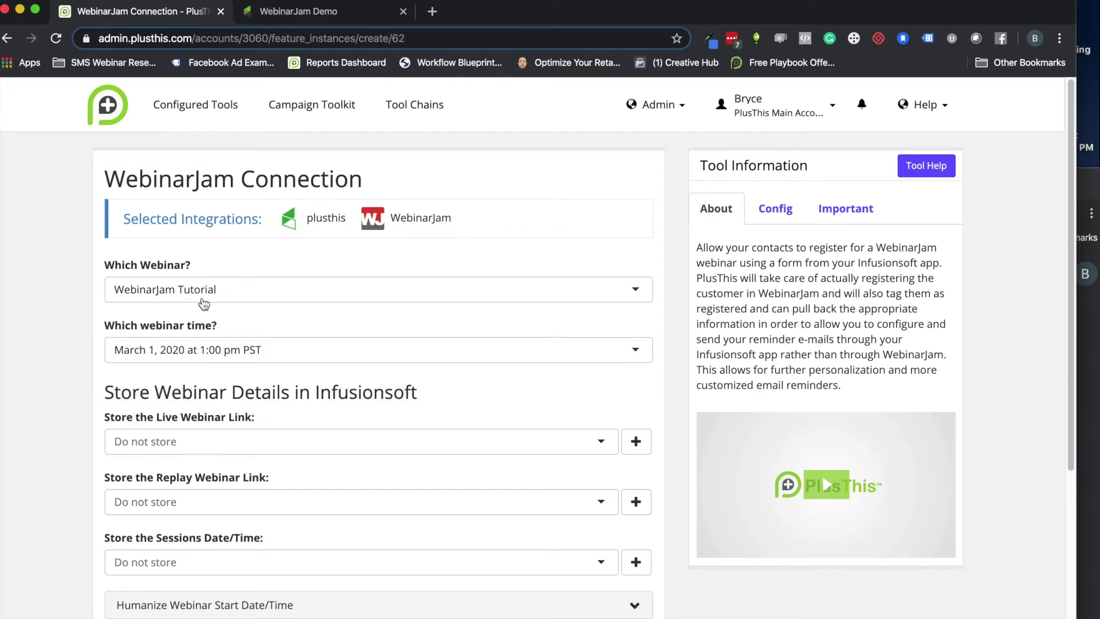
Store the live webinar link in the Webinar Join Link contact field
scroll(212, 315, "down", 3)
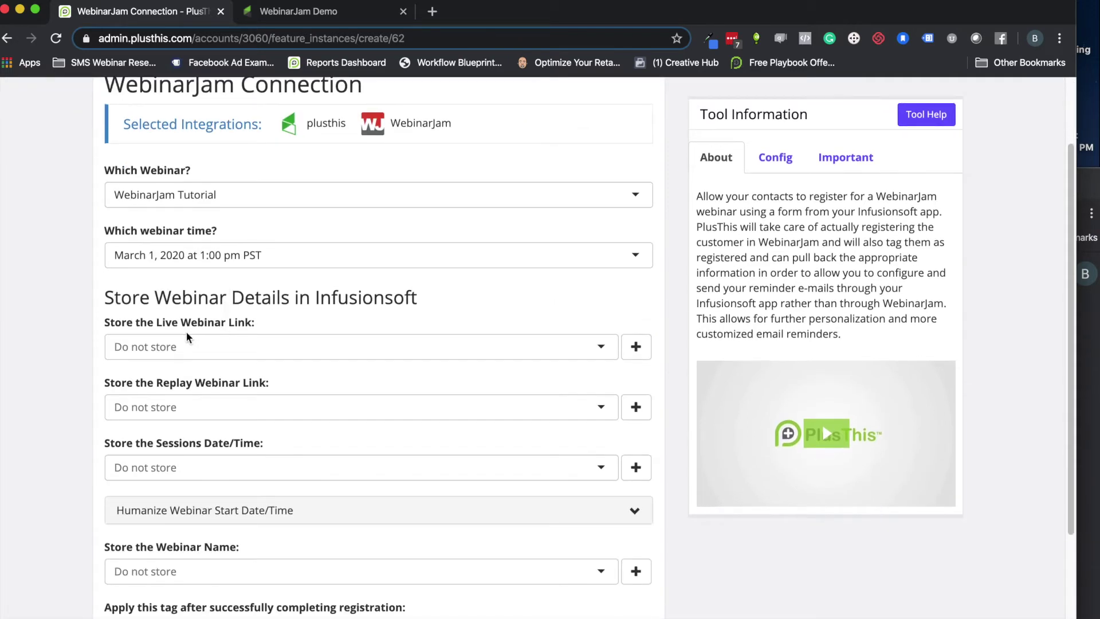
left_click(186, 338)
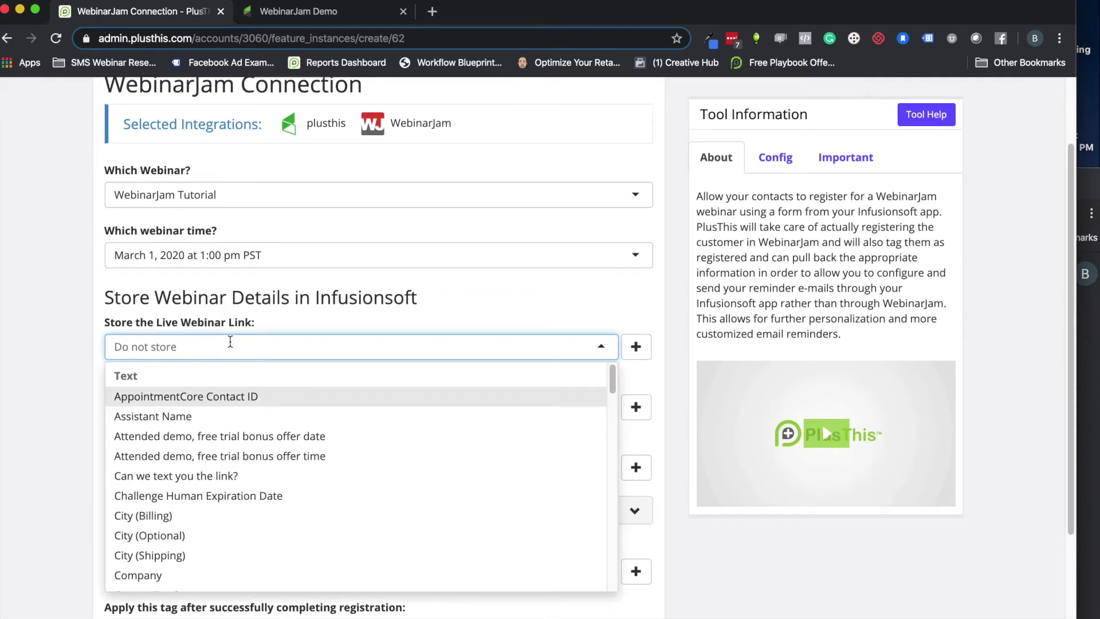
type("h")
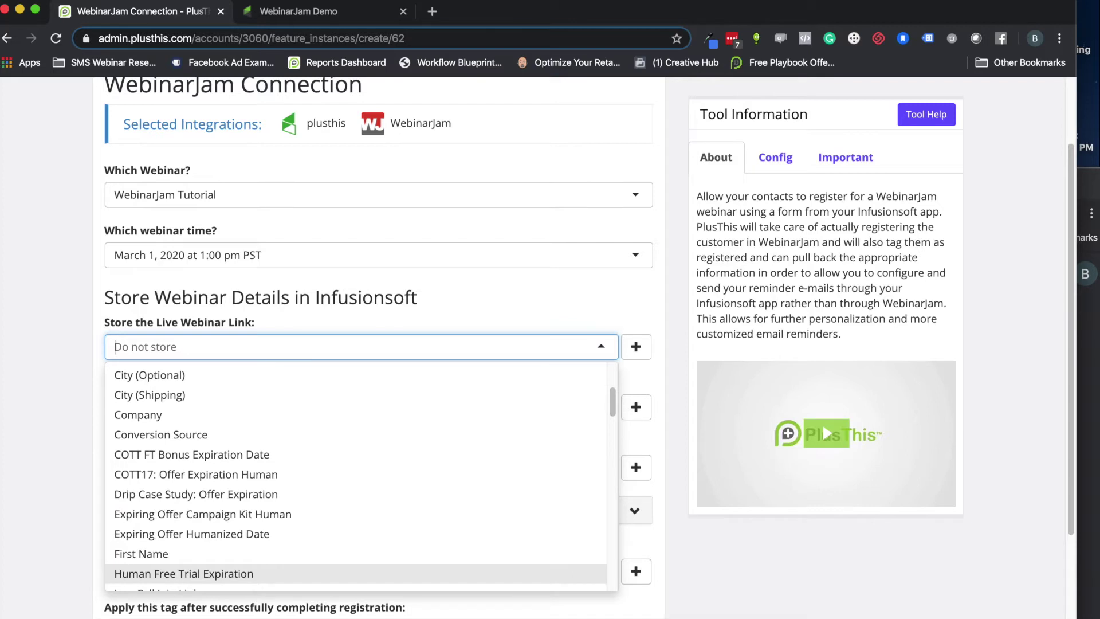
type("joi")
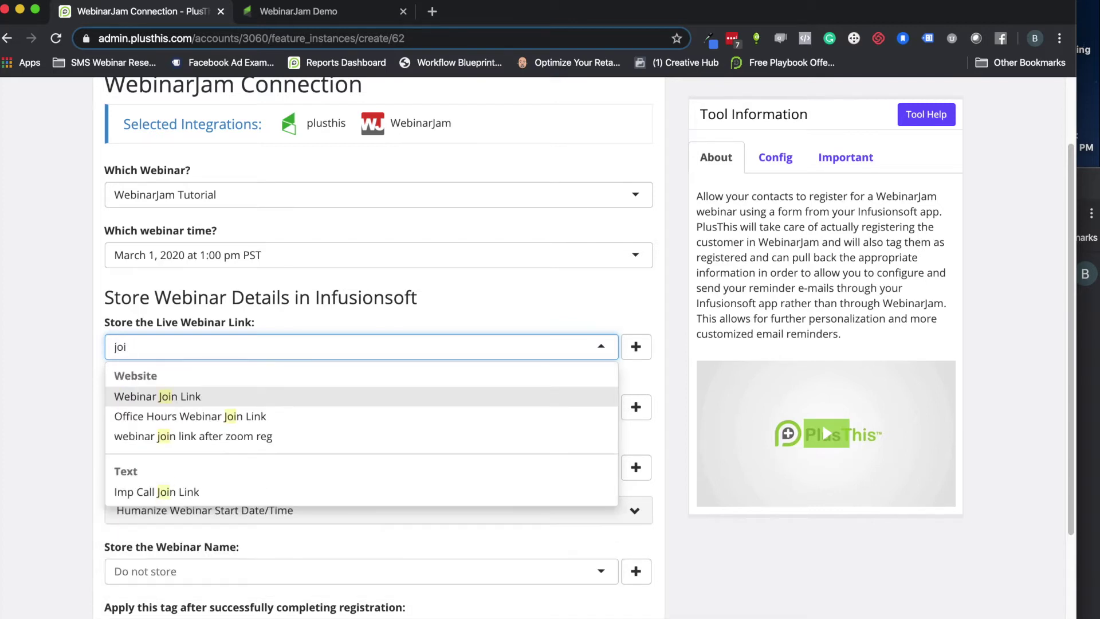
left_click(237, 397)
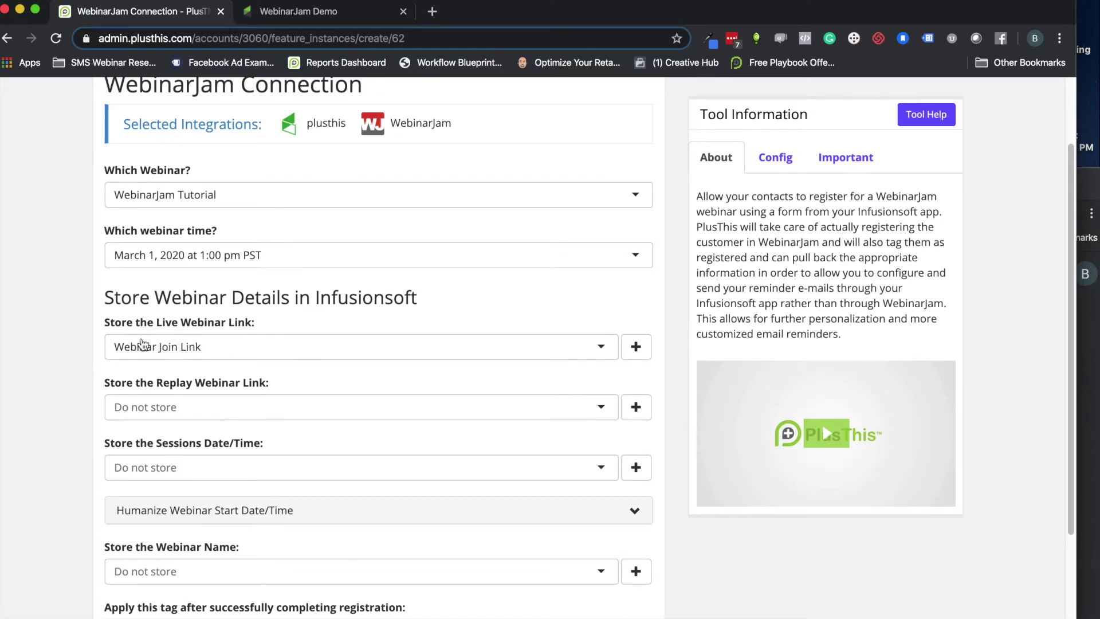
left_click(286, 12)
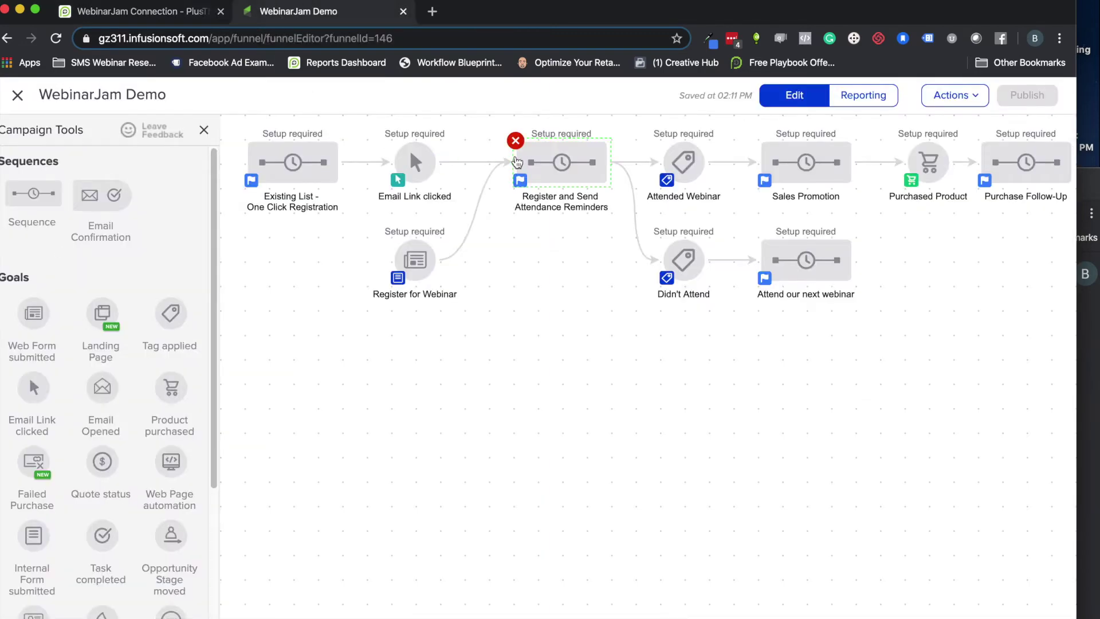
Open the Registration Success email for editing at its webinar join link line
left_click(564, 163)
left_click(572, 182)
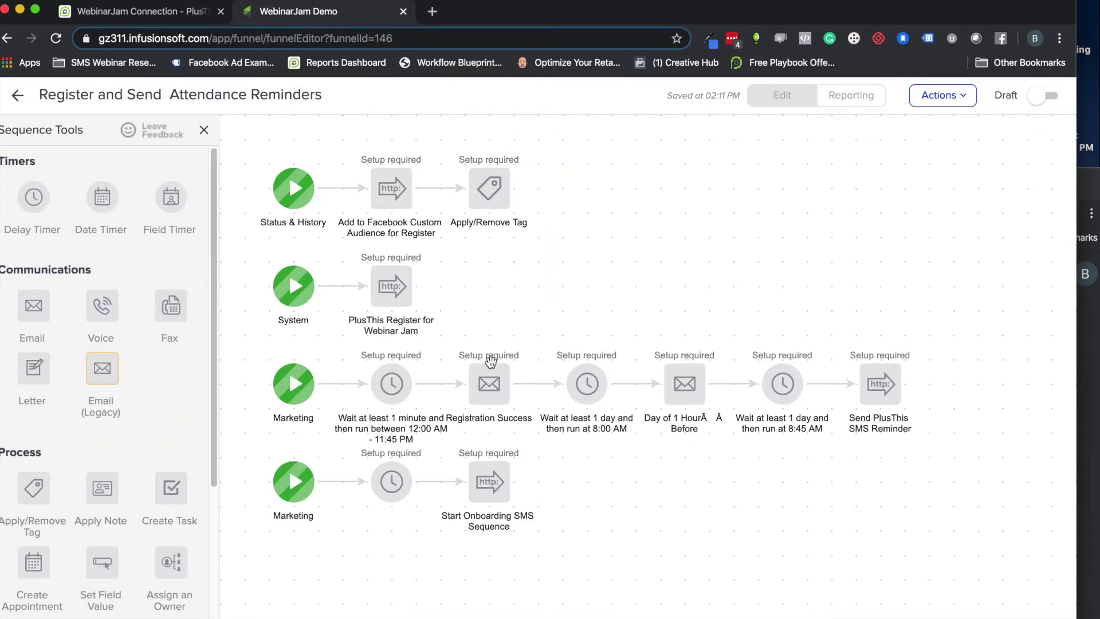
left_click(489, 381)
left_click(536, 403)
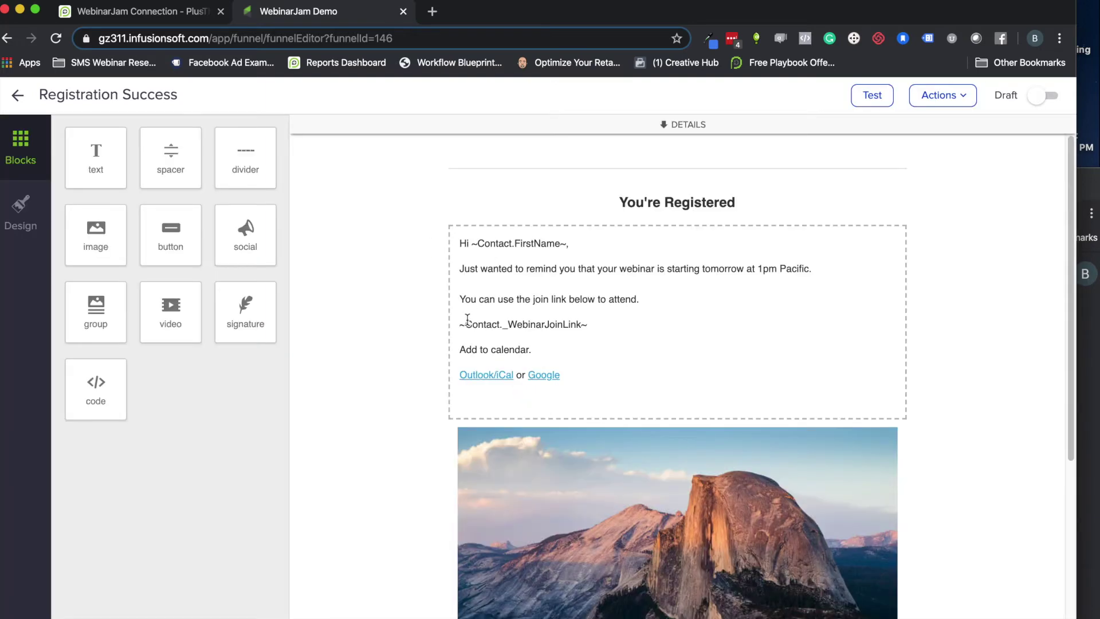
left_click(466, 320)
left_click(463, 328)
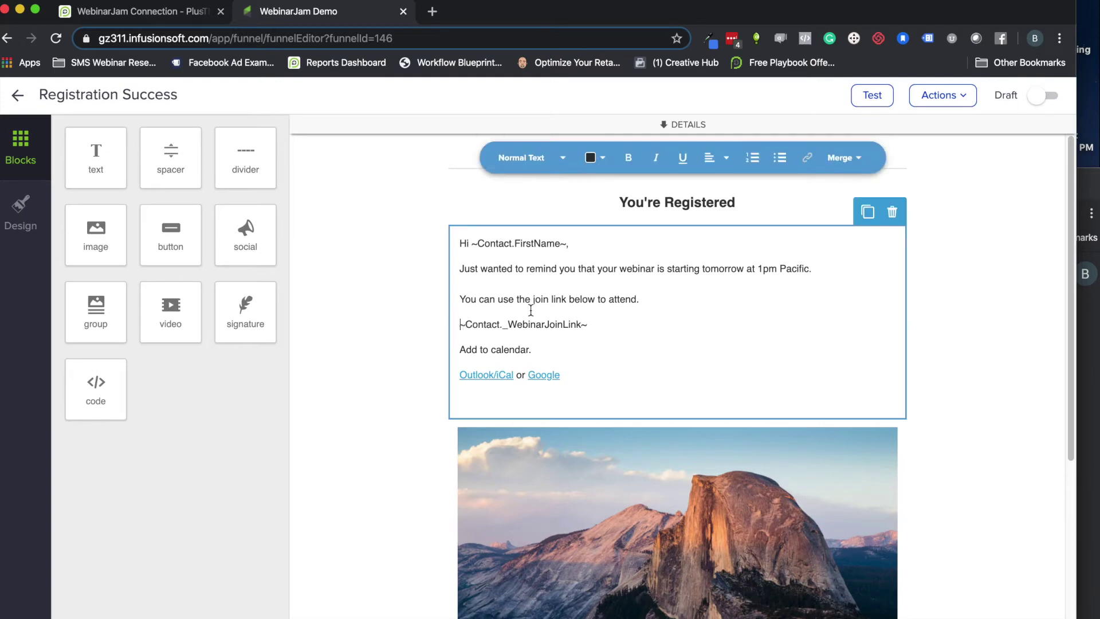
Review the custom Contact Fields merge list without inserting, then return to PlusThis
left_click(842, 157)
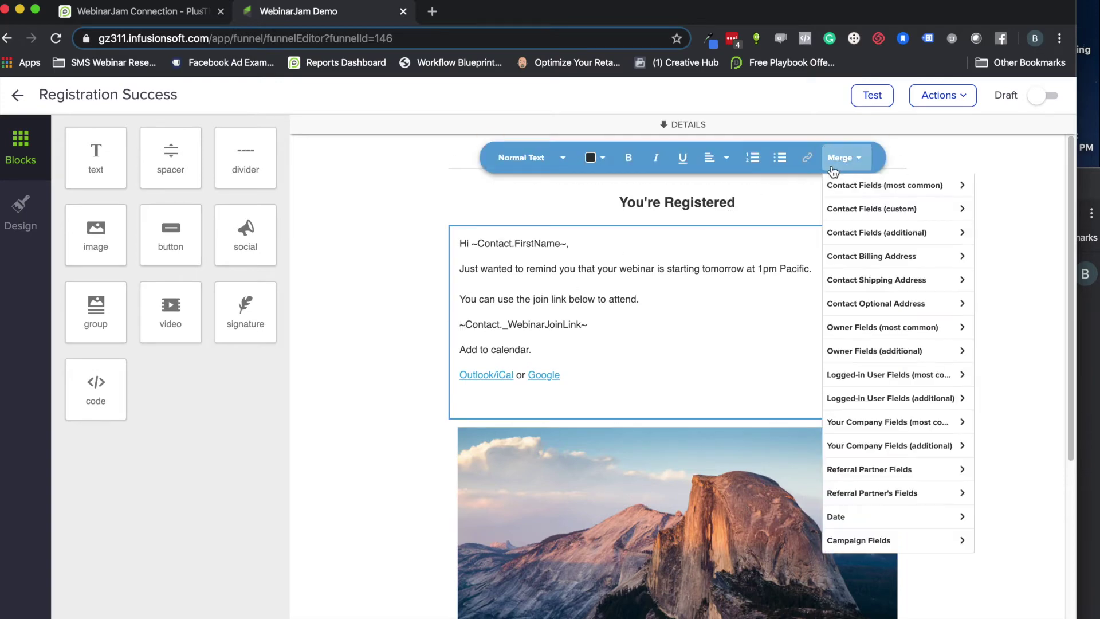
left_click(878, 210)
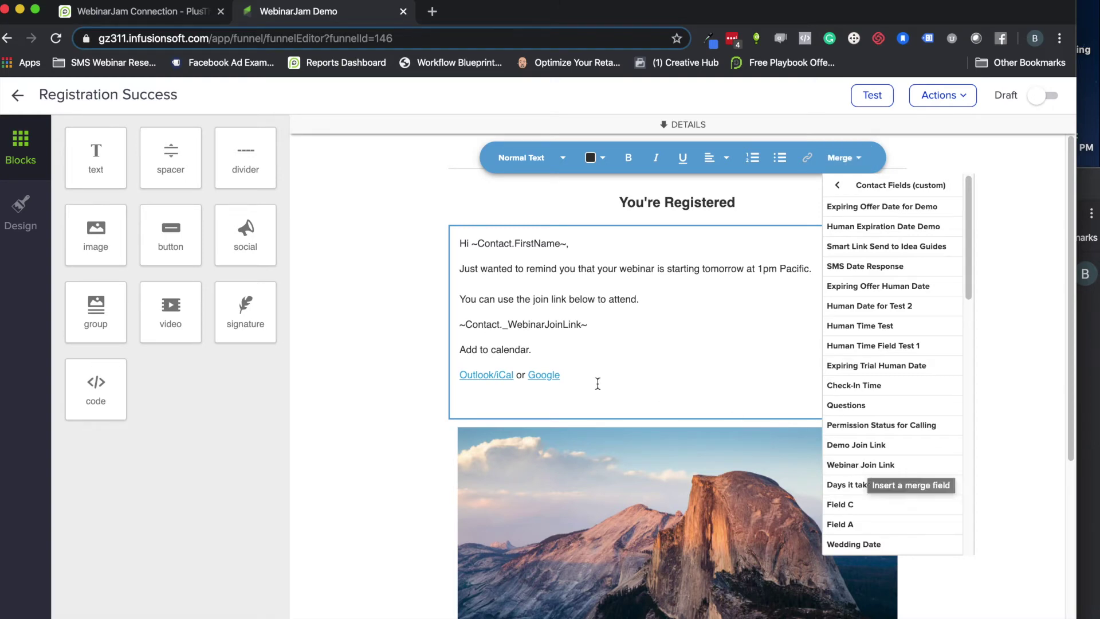
left_click(431, 325)
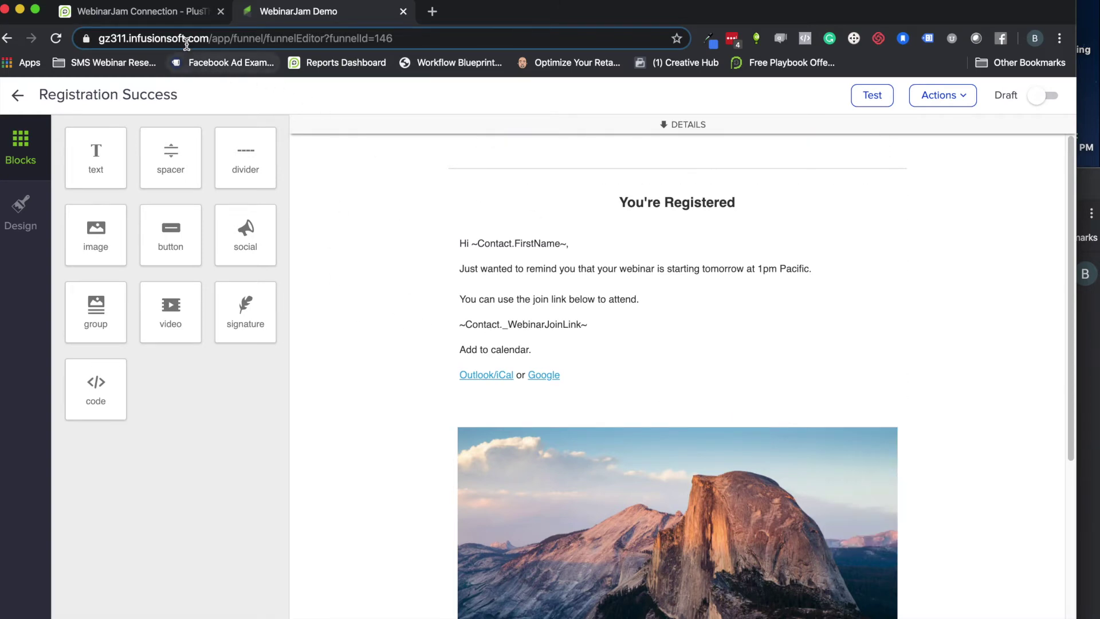
left_click(172, 18)
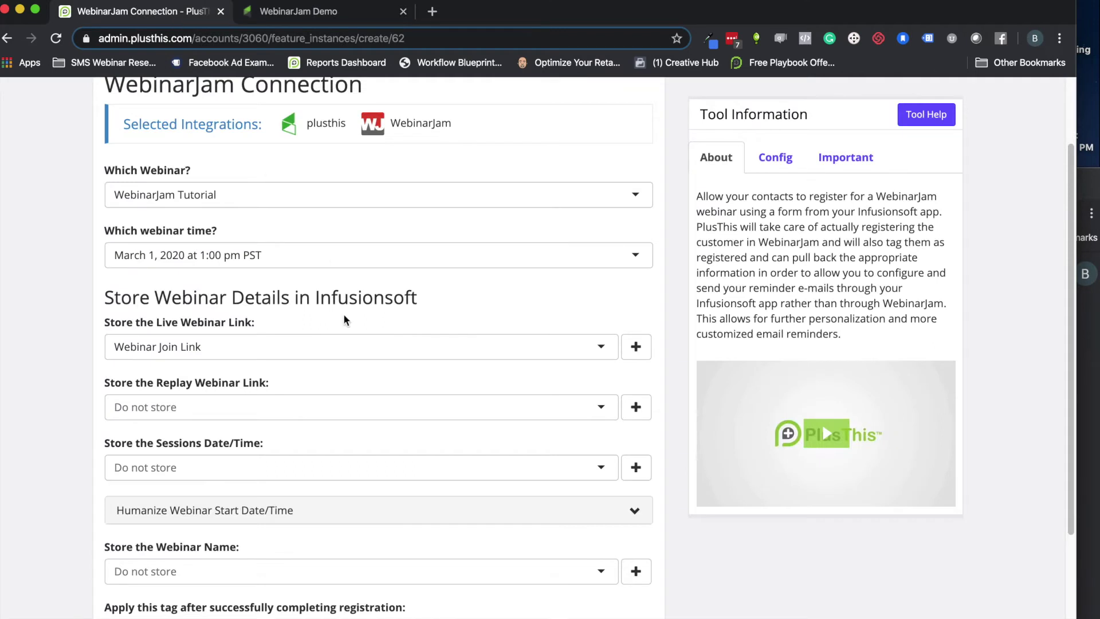
Scroll the PlusThis form past the Store Webinar Details options to the Tool Name field
scroll(280, 358, "down", 3)
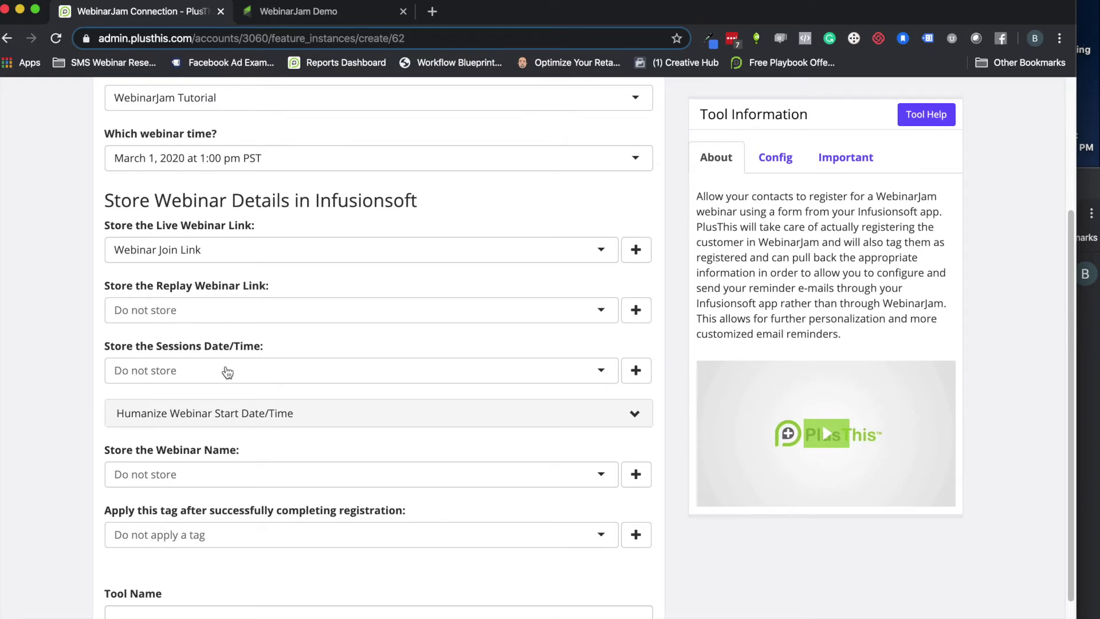
scroll(281, 361, "down", 2)
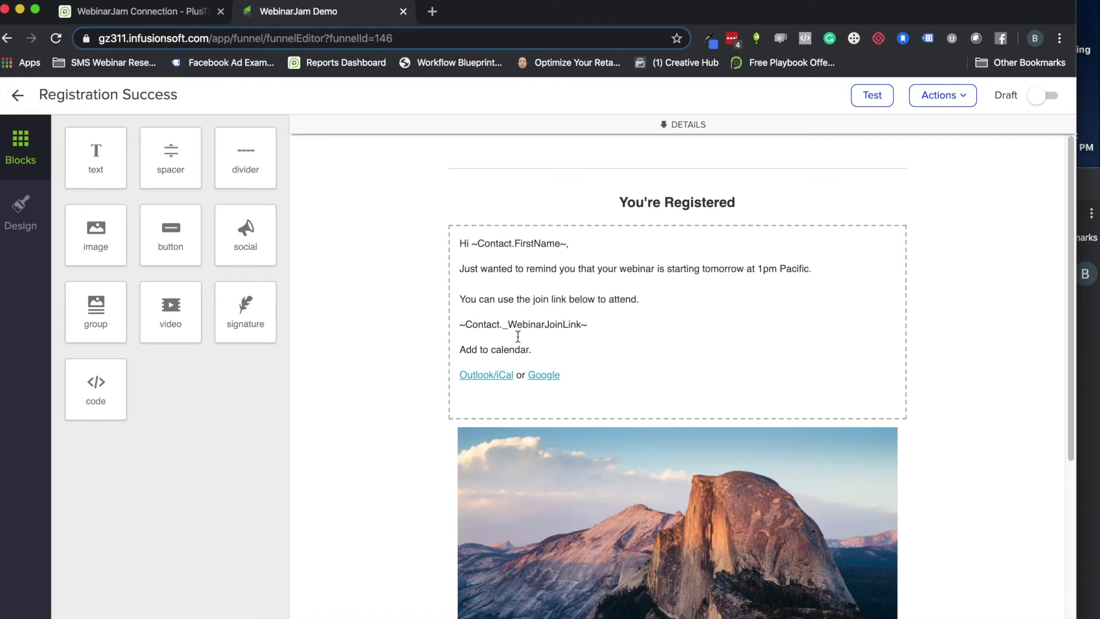
Check the email text block containing ~Contact._WebinarJoinLink~, then return to the WebinarJam Connection form
left_click(554, 345)
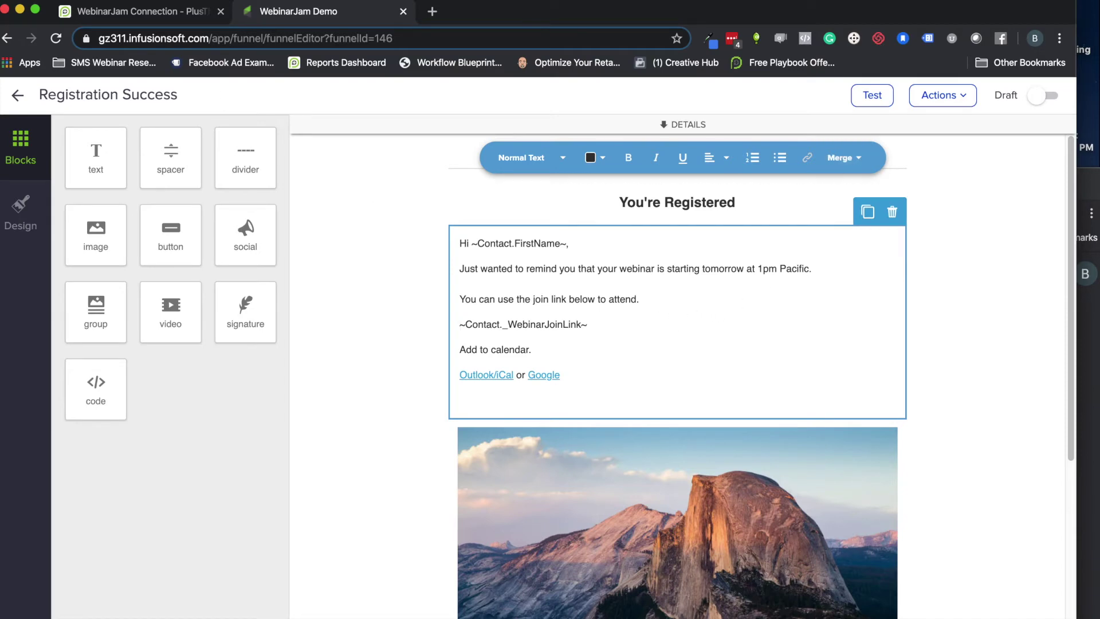
left_click(107, 8)
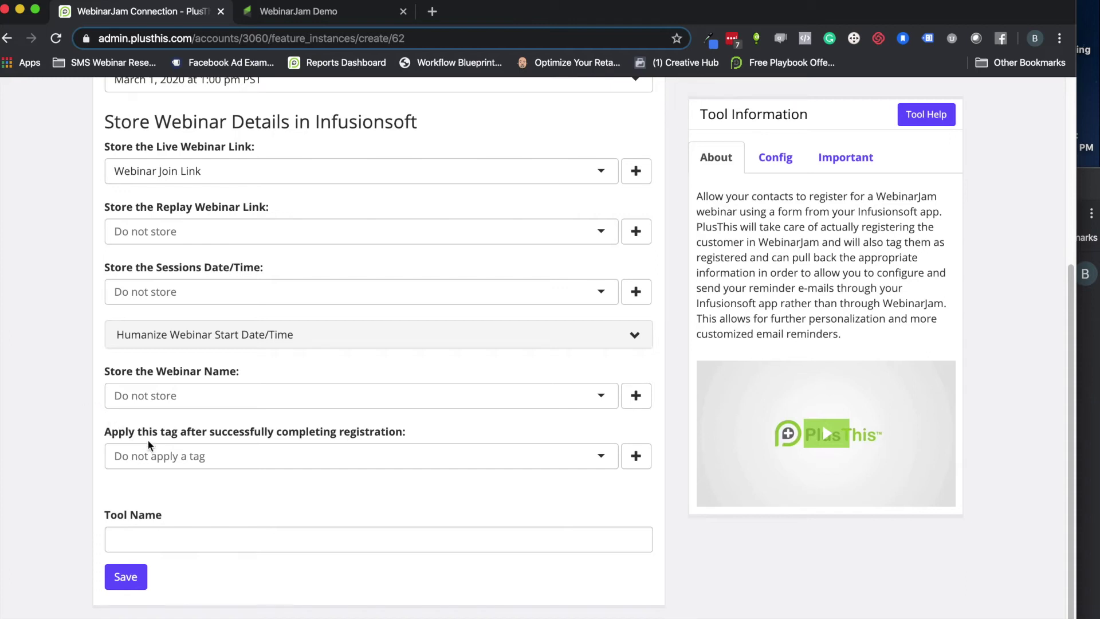
Apply the Registered for Webinar tag after a successful registration
left_click(152, 457)
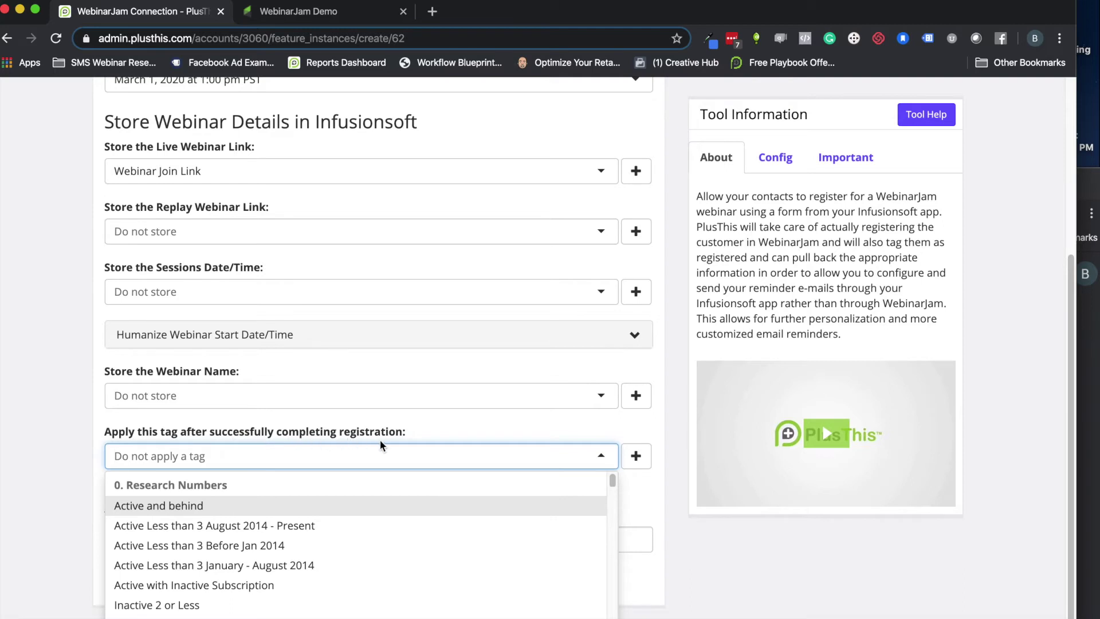
type("Regis")
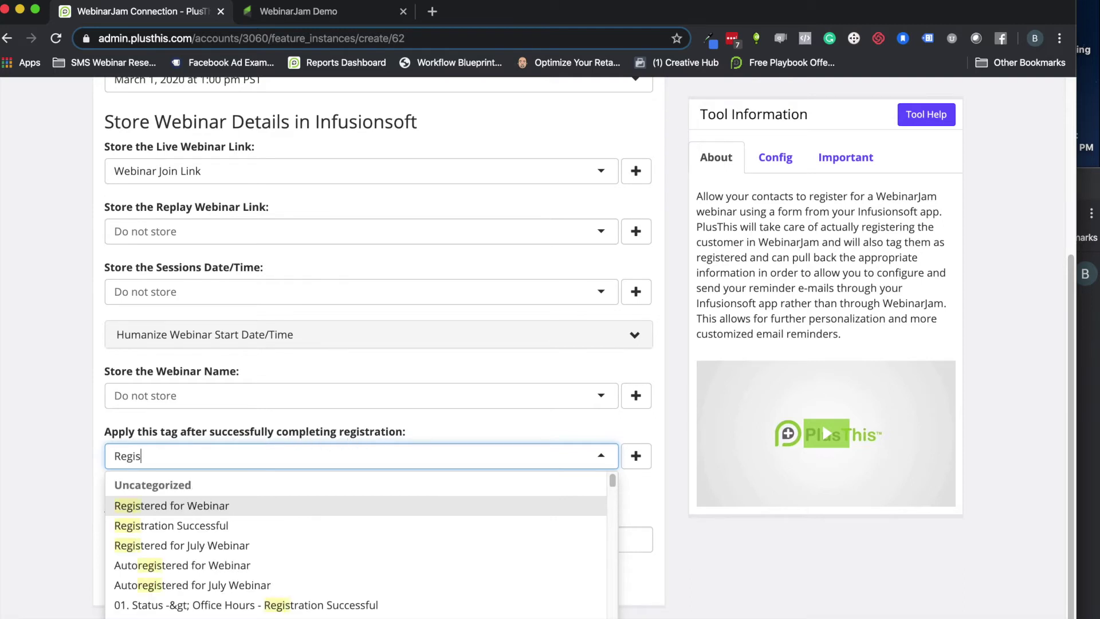
type("t")
left_click(285, 506)
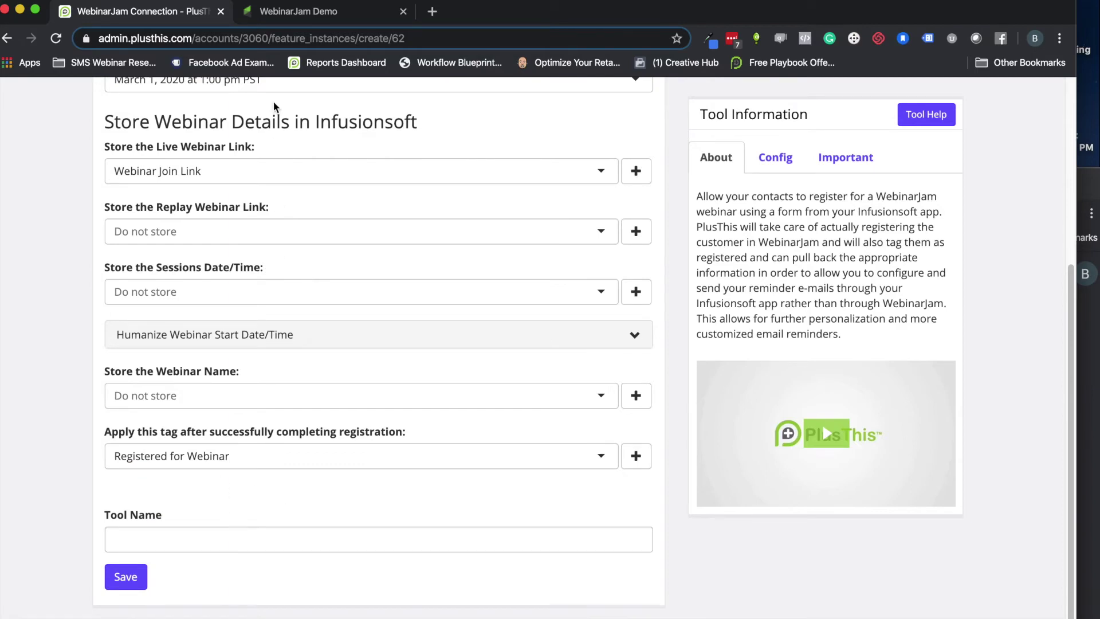
left_click(301, 14)
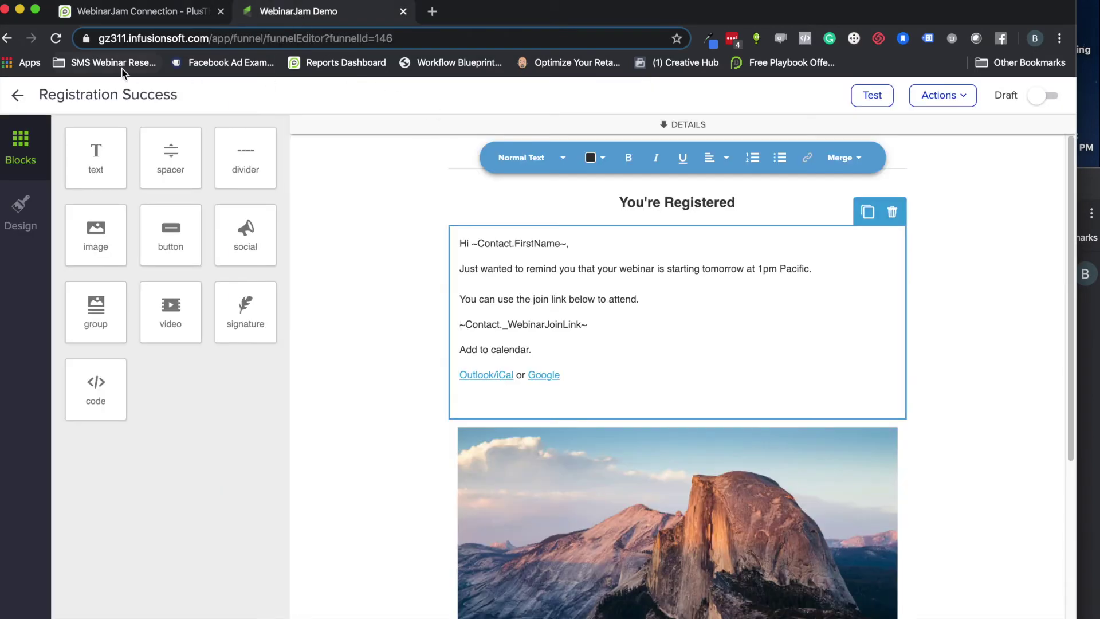
Leave the email for the campaign canvas and open the Register and Send Attendance Reminders sequence
left_click(21, 96)
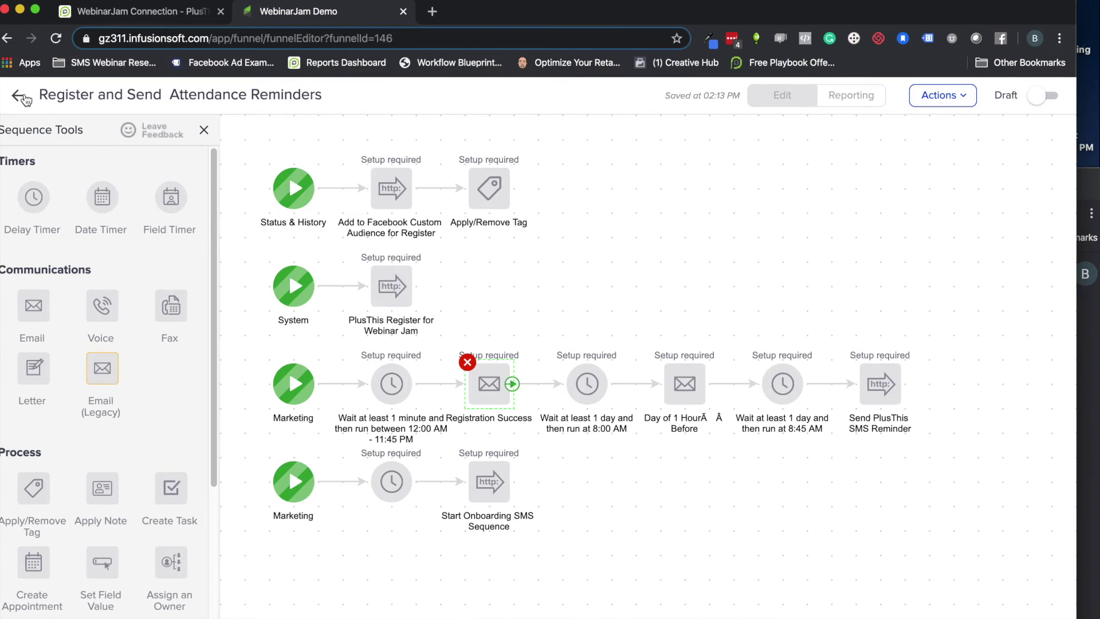
left_click(22, 98)
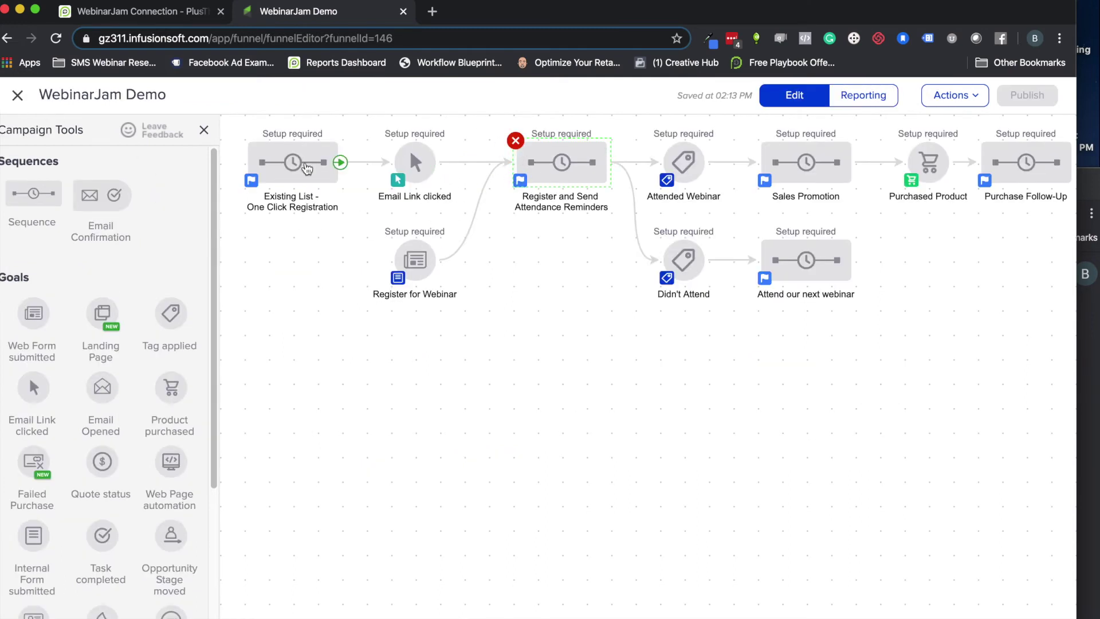
left_click(547, 168)
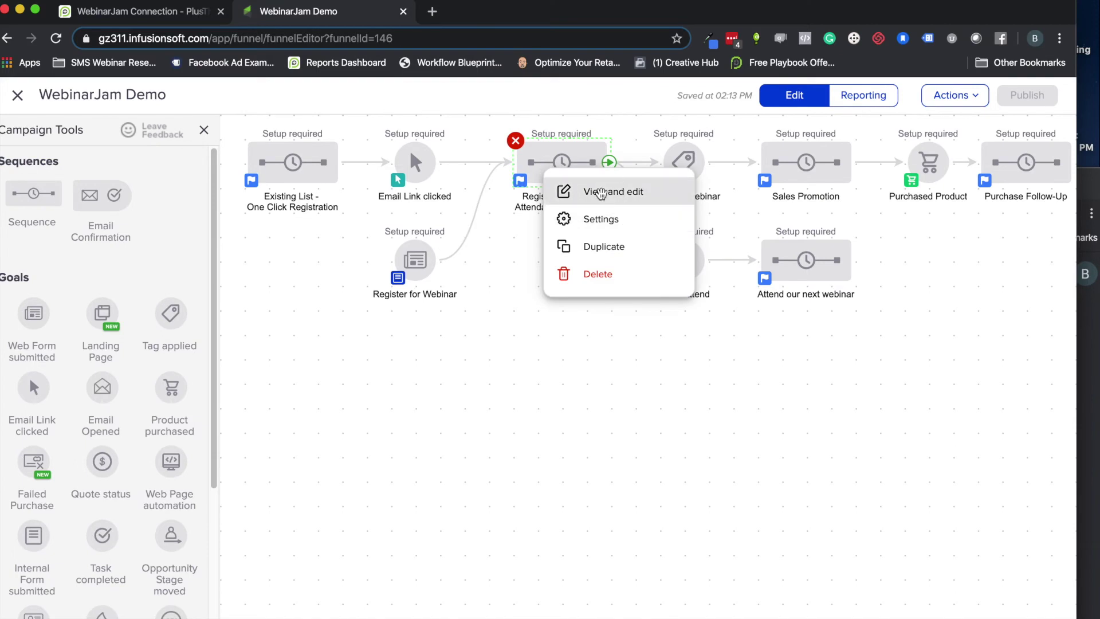
left_click(600, 193)
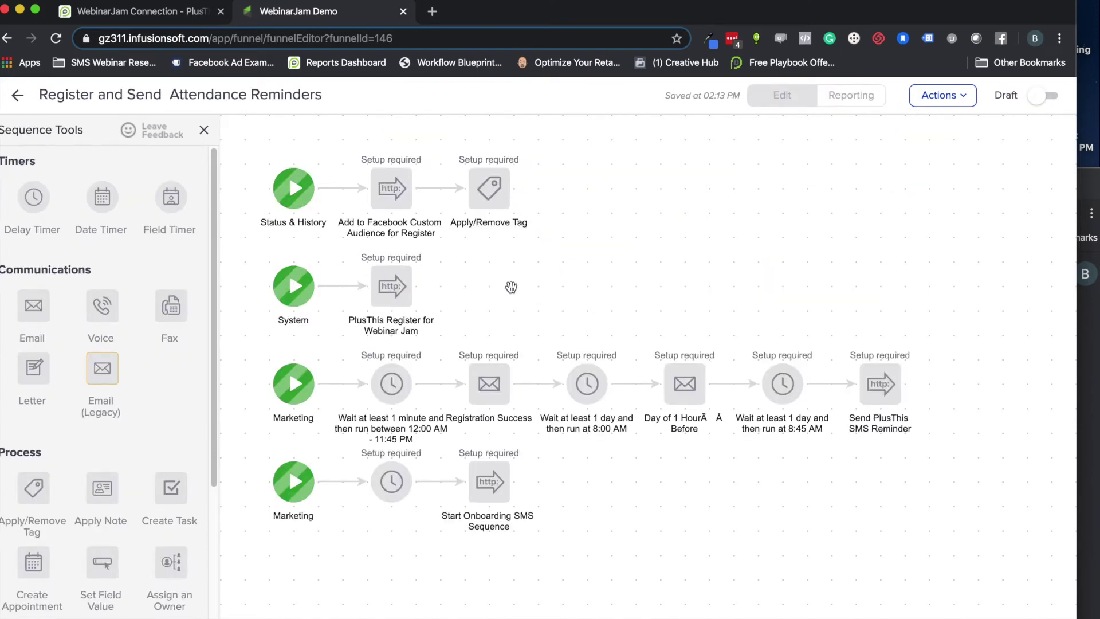
Reopen the sequence and look over its steps for the PlusThis Register for Webinar Jam step
left_click(14, 39)
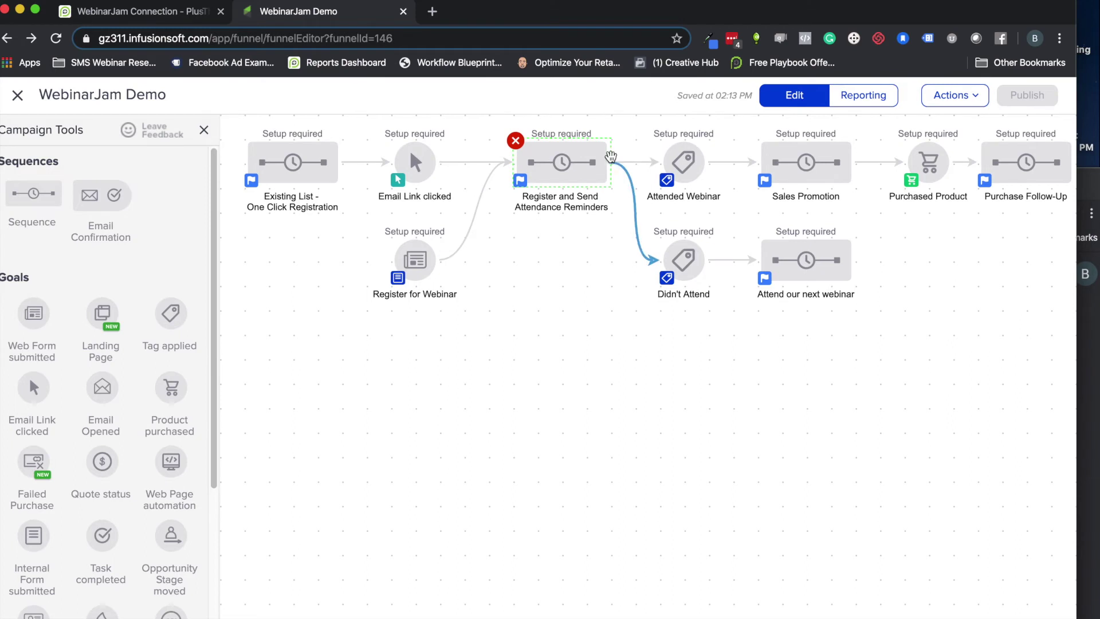
mouse_move(549, 168)
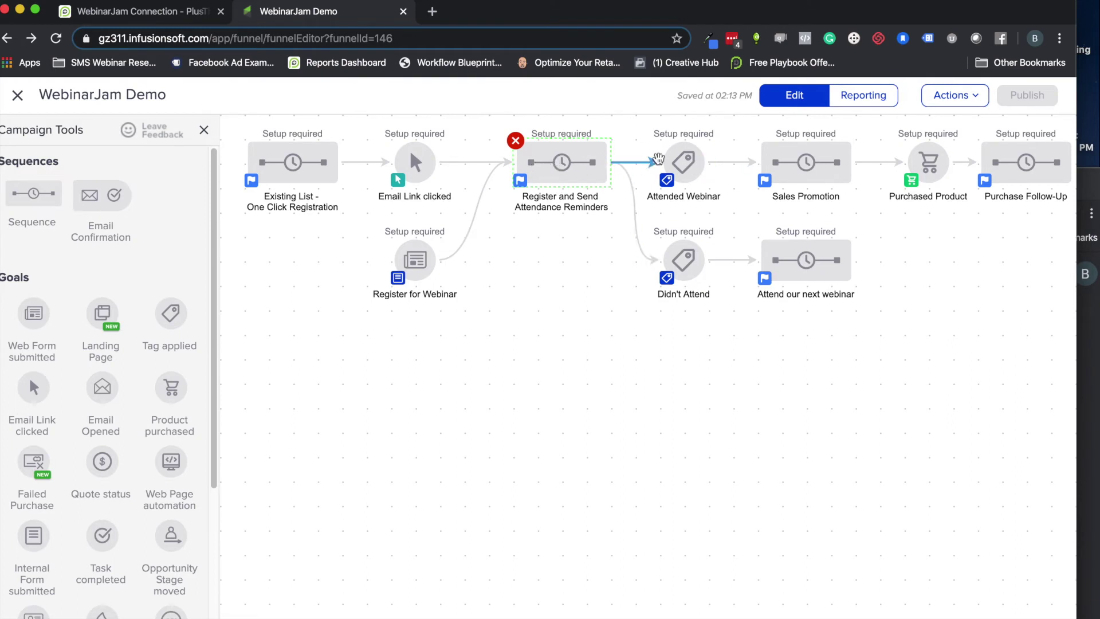
left_click(572, 172)
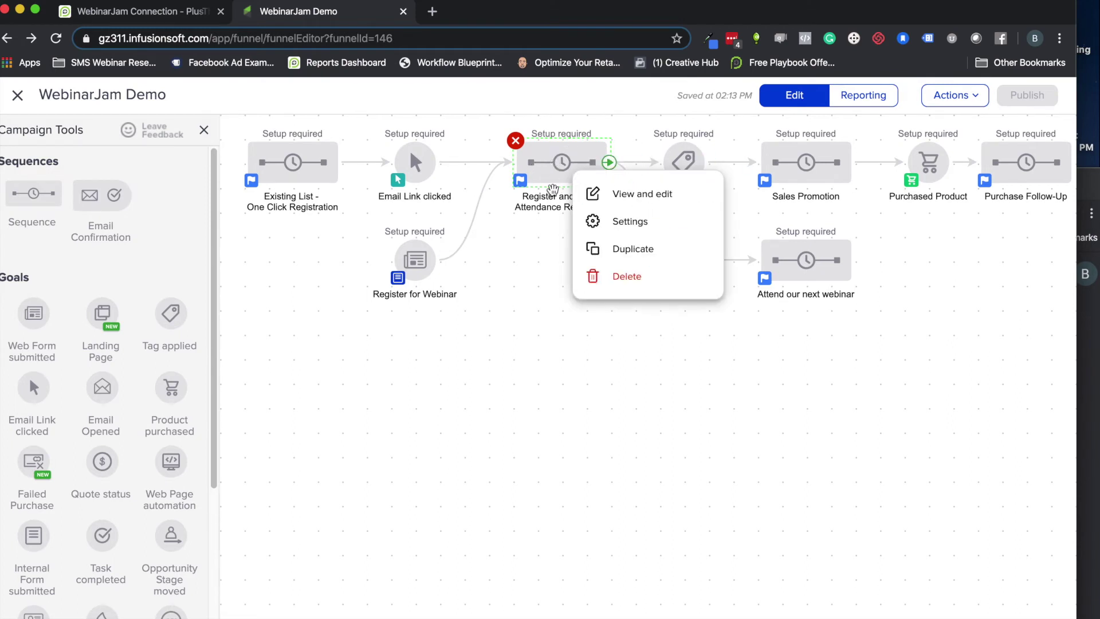
left_click(630, 195)
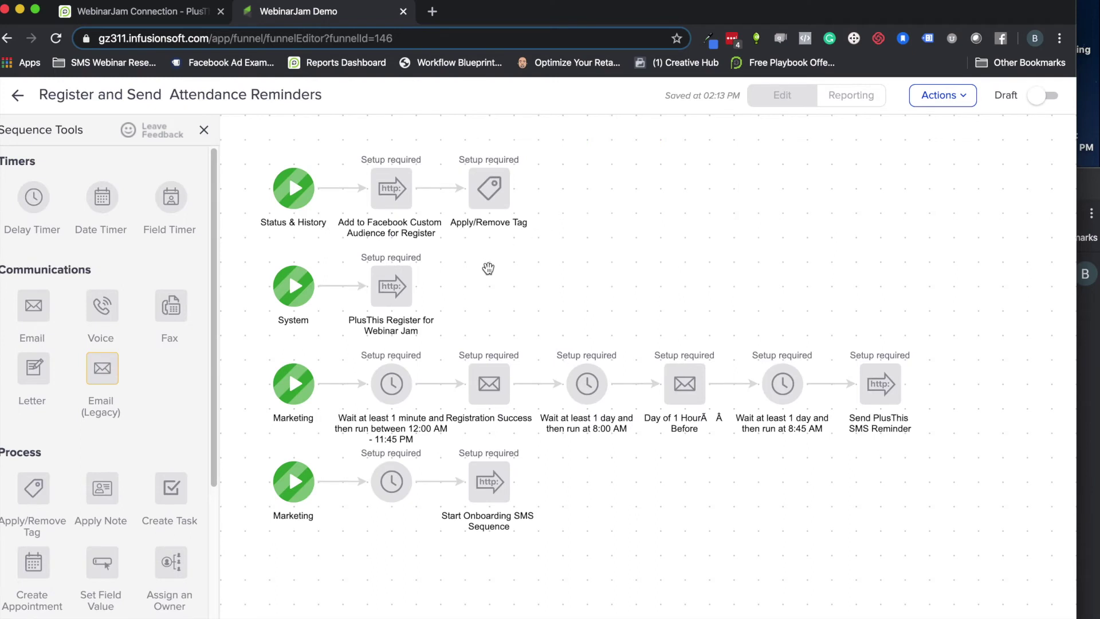
mouse_move(415, 291)
mouse_move(475, 487)
mouse_move(393, 391)
mouse_move(481, 383)
mouse_move(395, 309)
mouse_move(486, 411)
mouse_move(397, 338)
Name the tool 'Webinar JamDem', save it, and copy its HTTP Post Tool URL
left_click(164, 17)
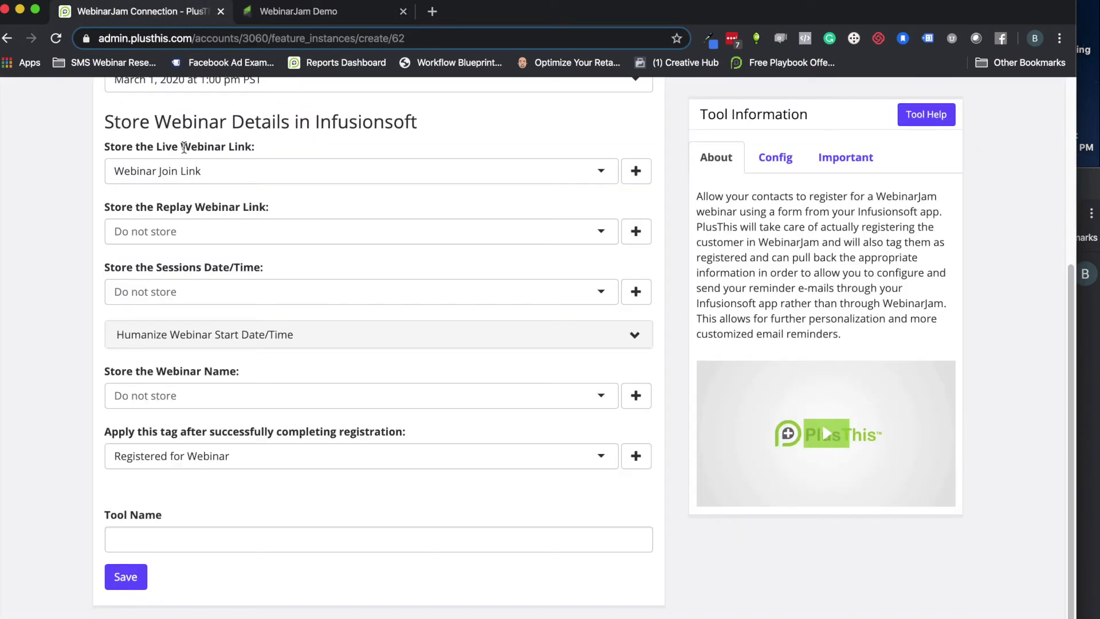
left_click(163, 535)
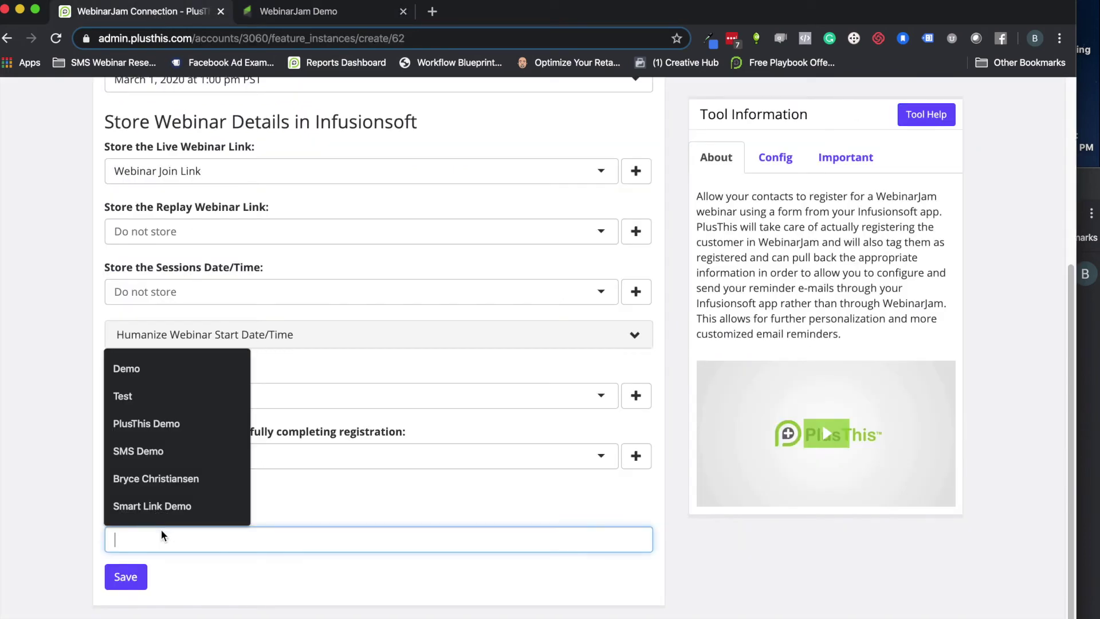
type("Wic")
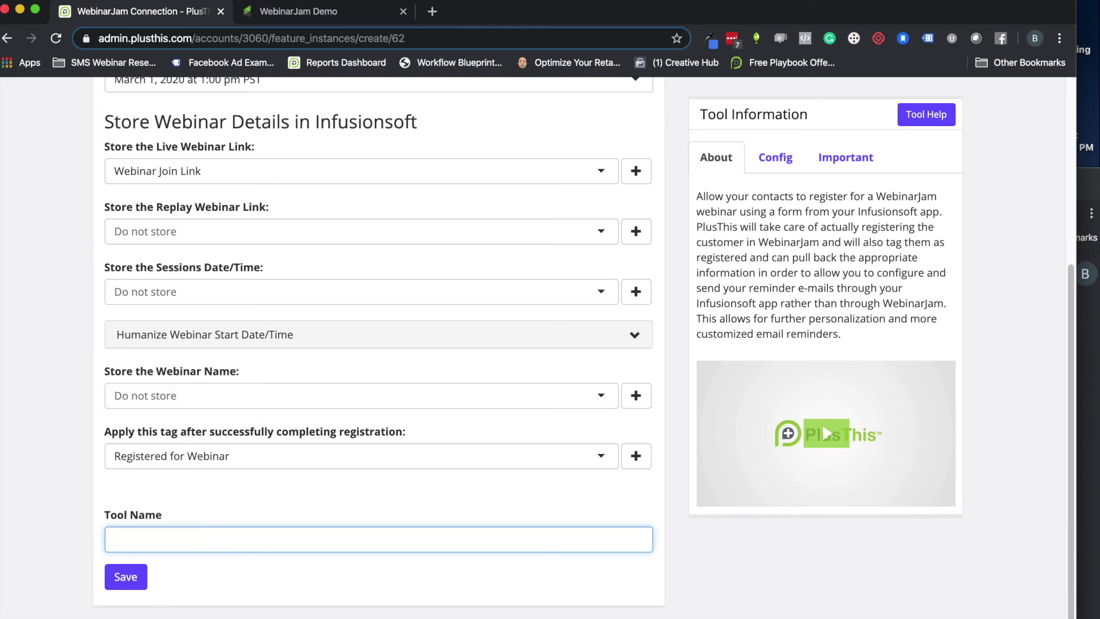
type("Webianr")
key("BackSpace")
type("nar JamDem")
left_click(124, 577)
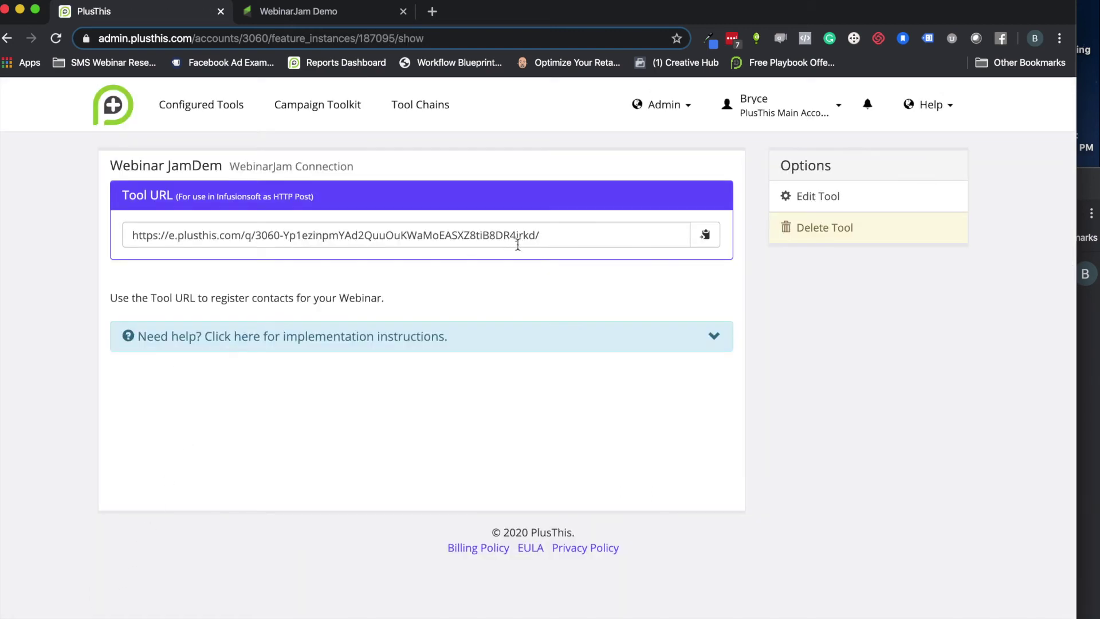
left_click(705, 235)
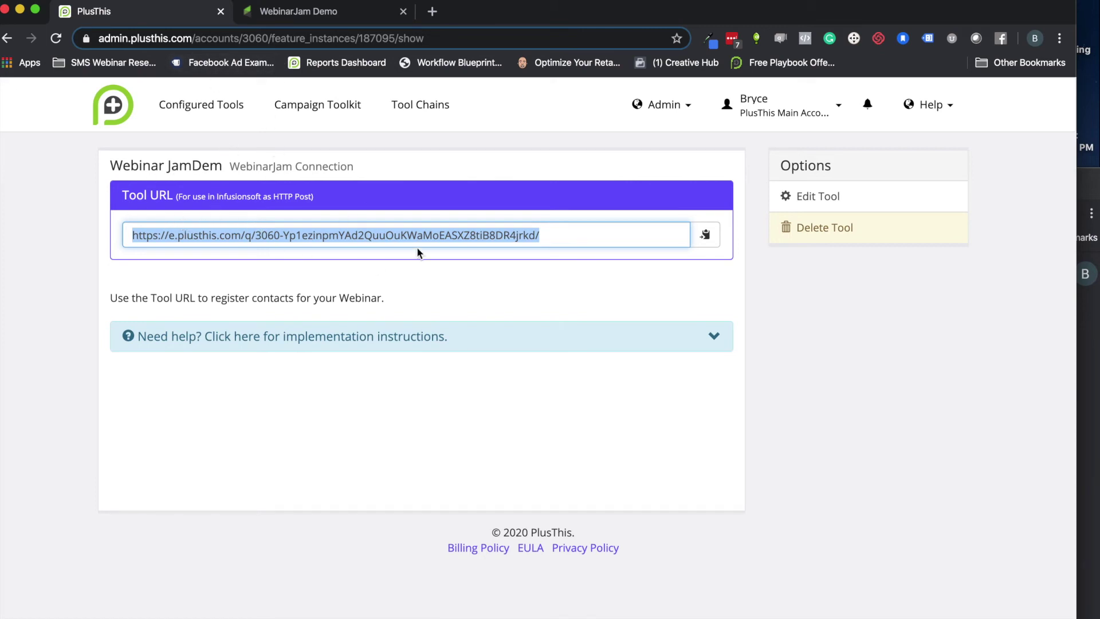
left_click(325, 11)
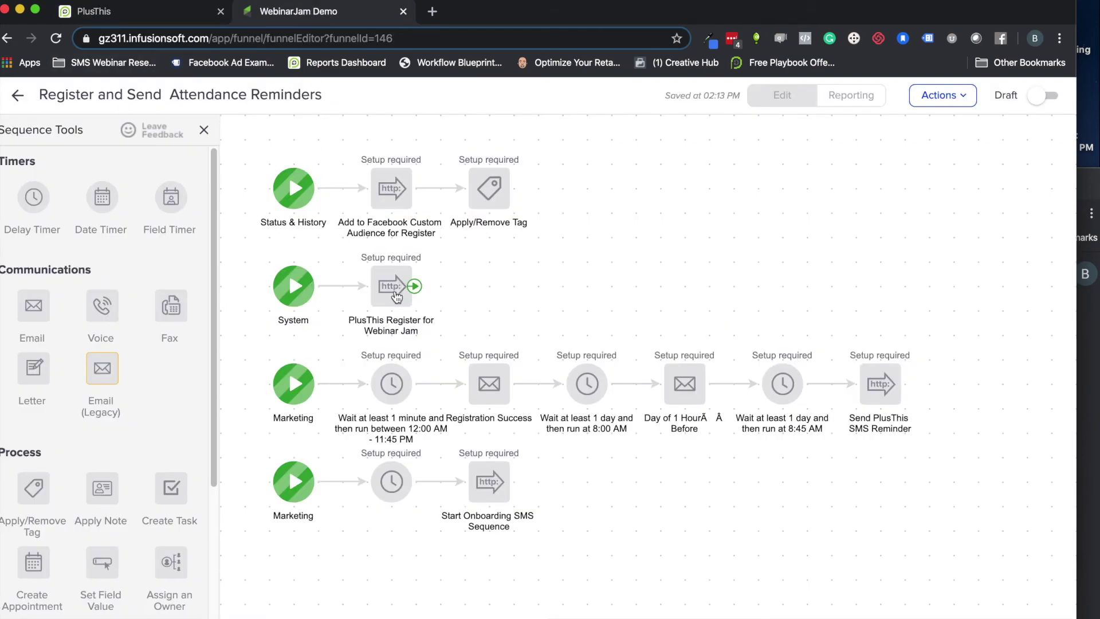
Return to the WebinarJam Demo campaign canvas and open the Register and Send sequence for editing
left_click(15, 98)
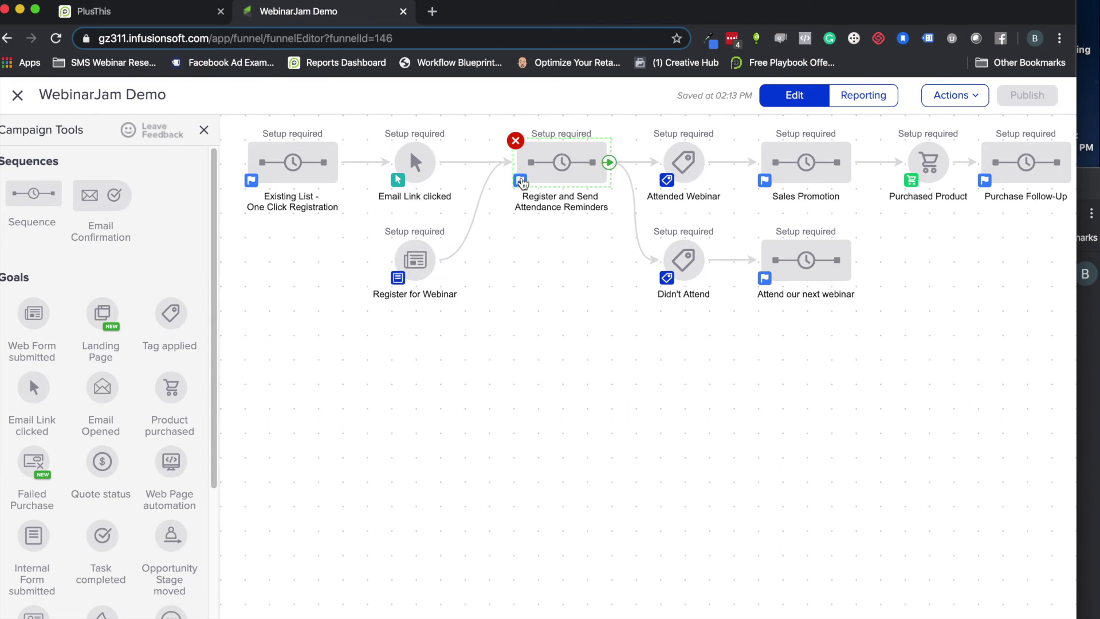
left_click(537, 167)
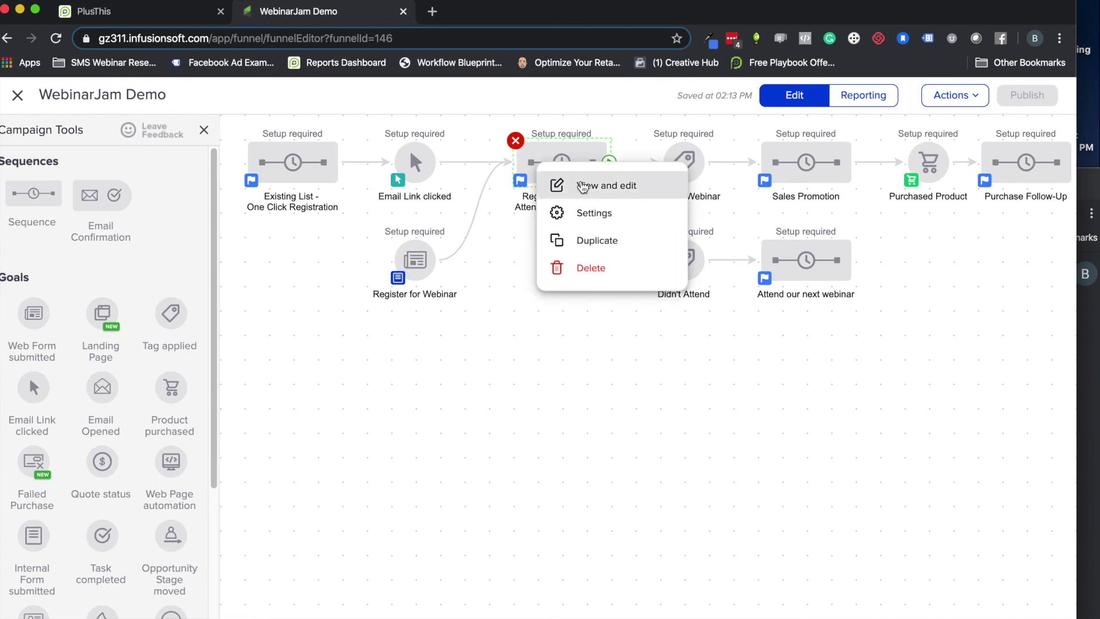
left_click(578, 184)
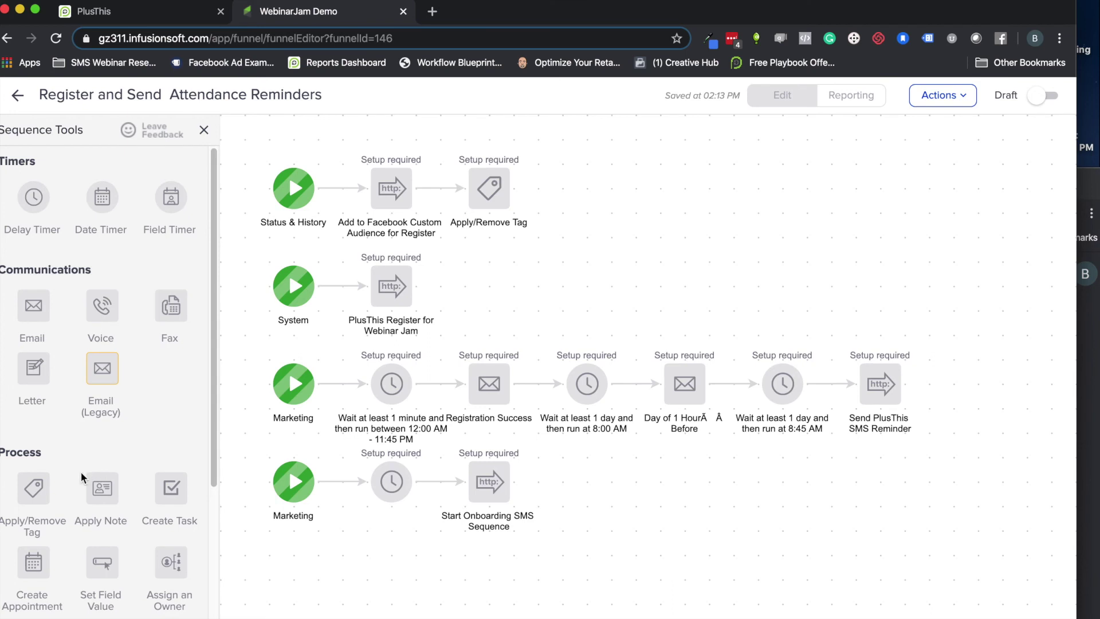
Add a Send HTTP Post step beside PlusThis Register, then select it for removal
scroll(82, 477, "down", 5)
left_click_drag(40, 483, 488, 267)
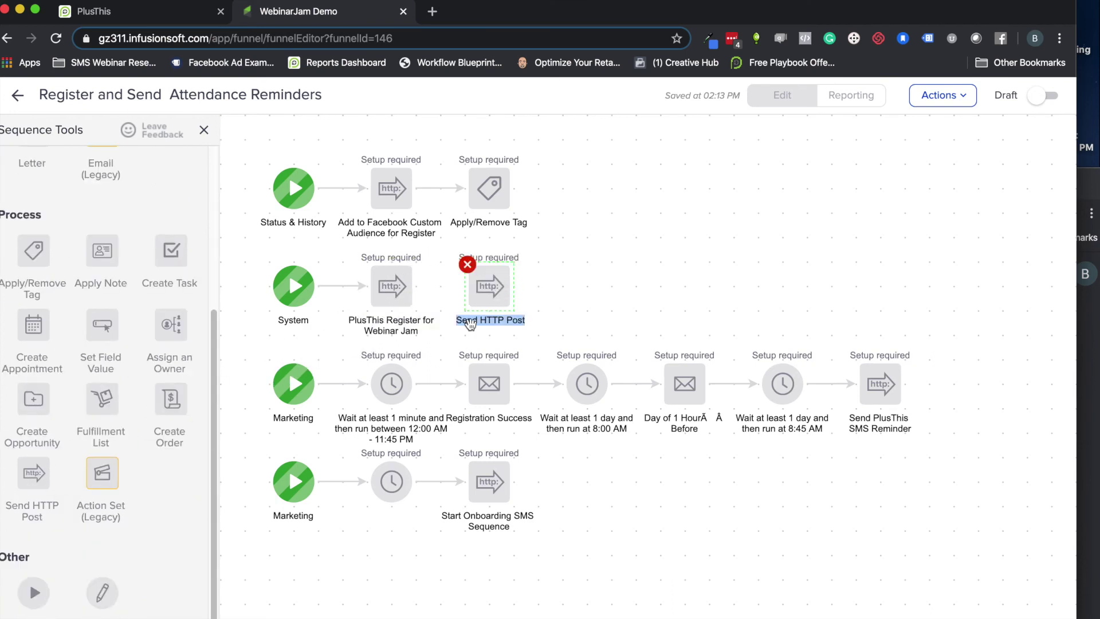
left_click(467, 264)
In the PlusThis Register for Webinar Jam step, replace the POST URL with the copied PlusThis tool URL
left_click(384, 284)
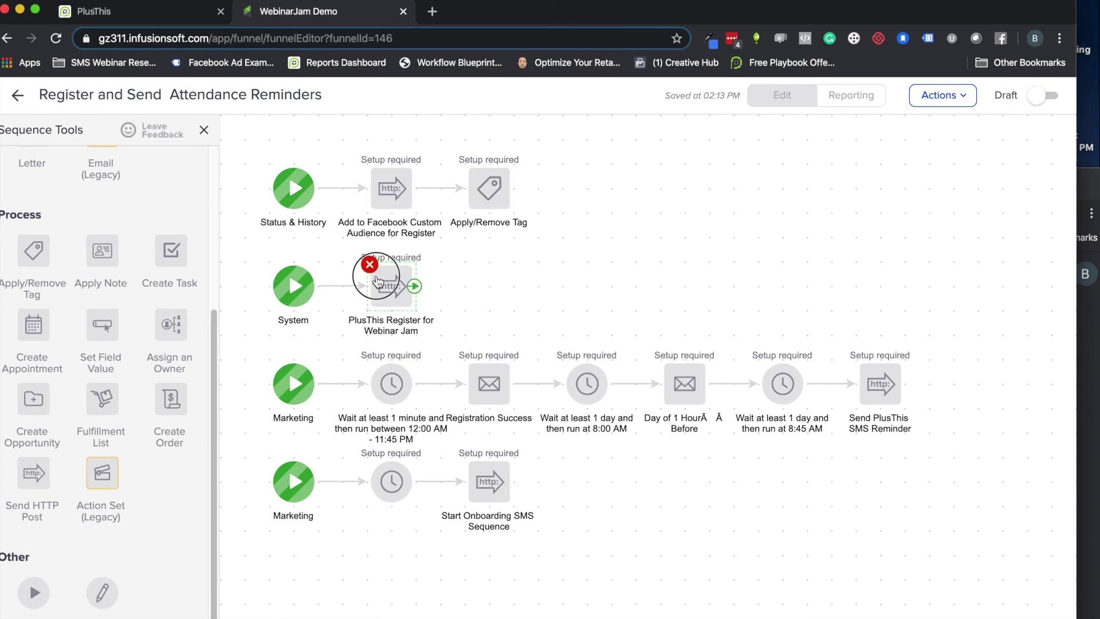
right_click(378, 282)
left_click(418, 297)
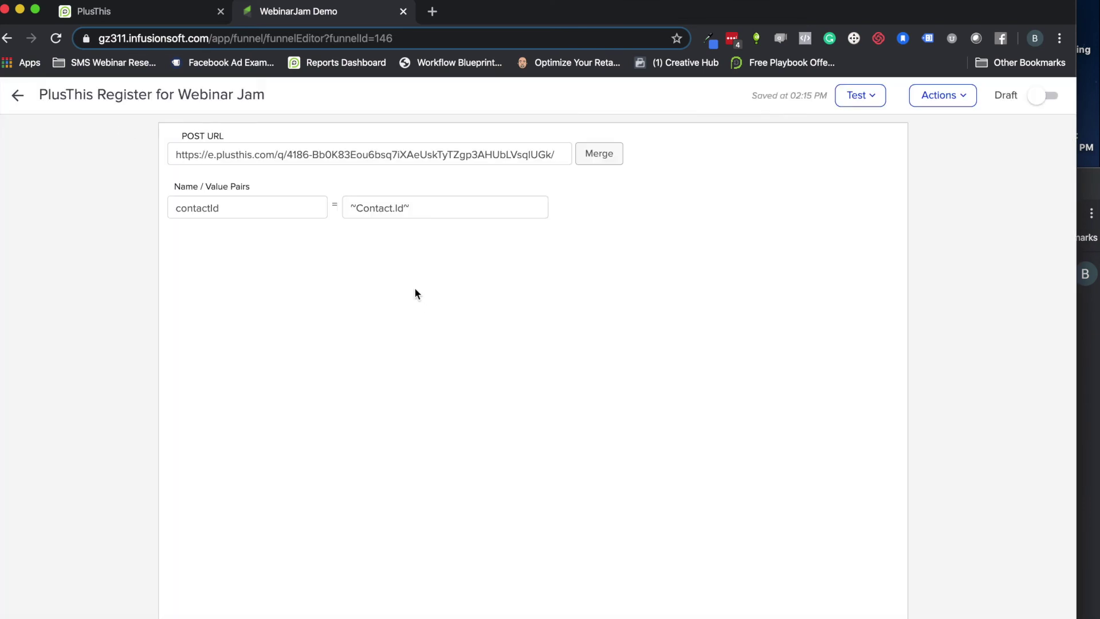
triple_click(390, 157)
key("BackSpace")
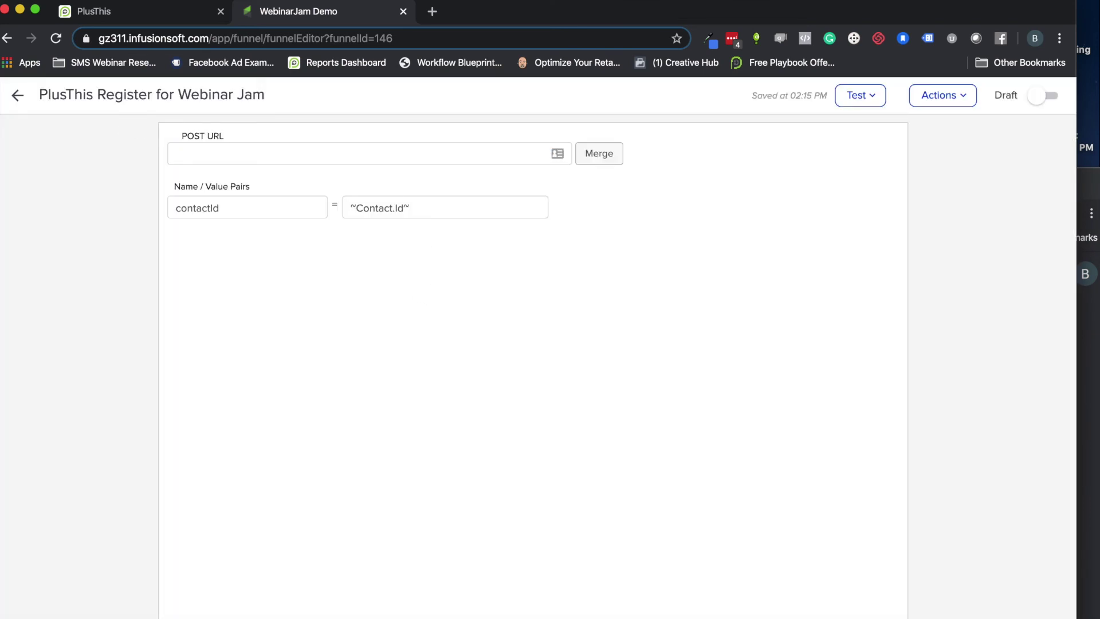
left_click(389, 158)
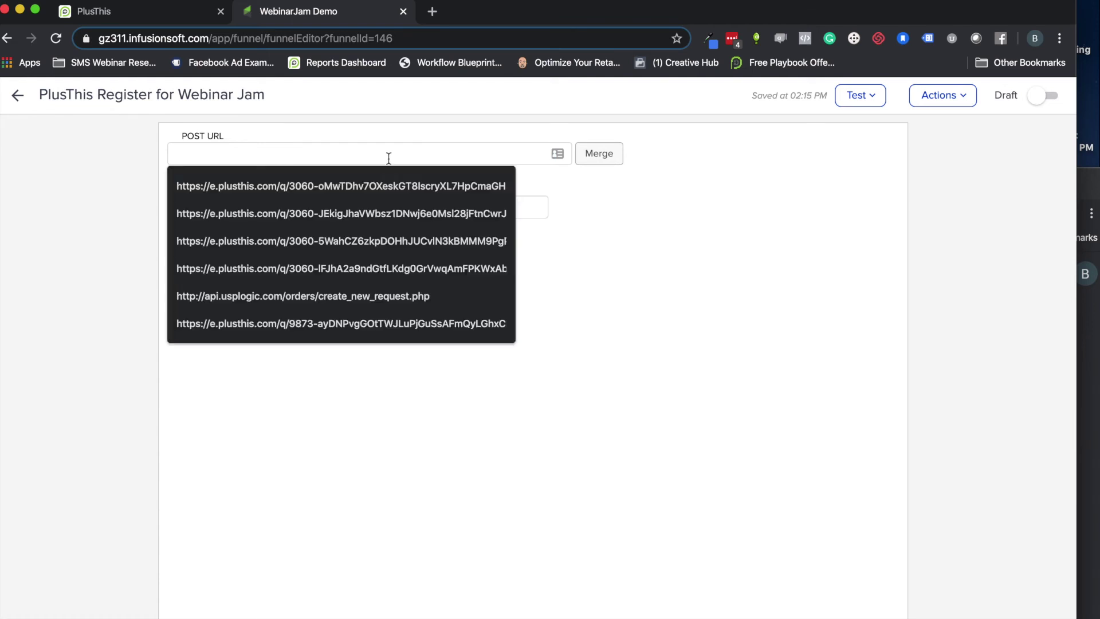
key("super+v")
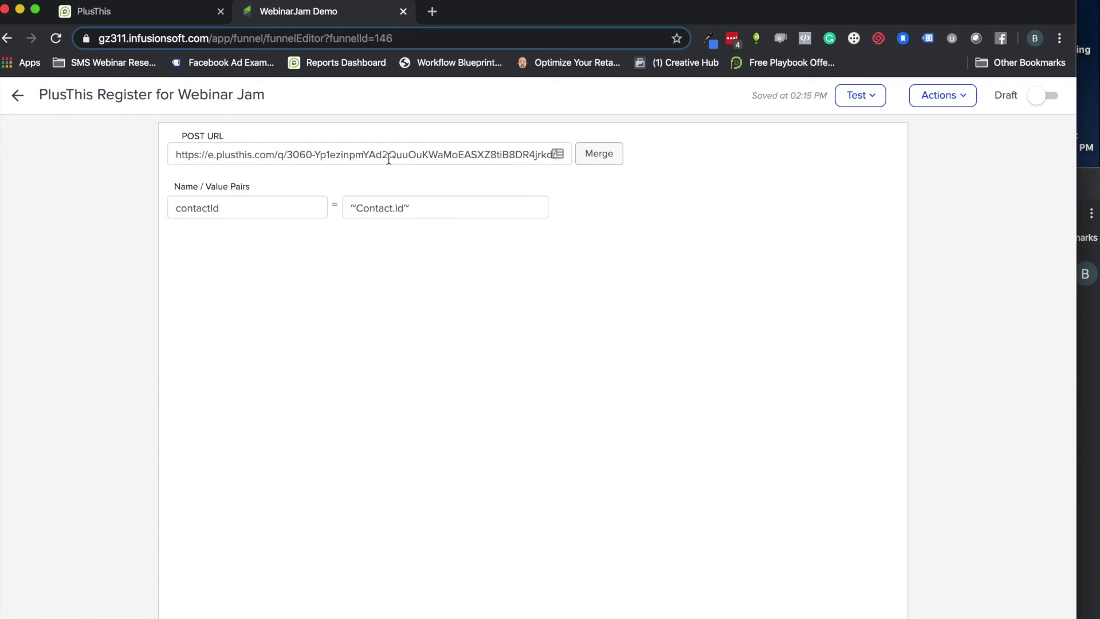
Compare the pasted URL against the PlusThis tool, then return to the sequence canvas
left_click(538, 201)
left_click(170, 10)
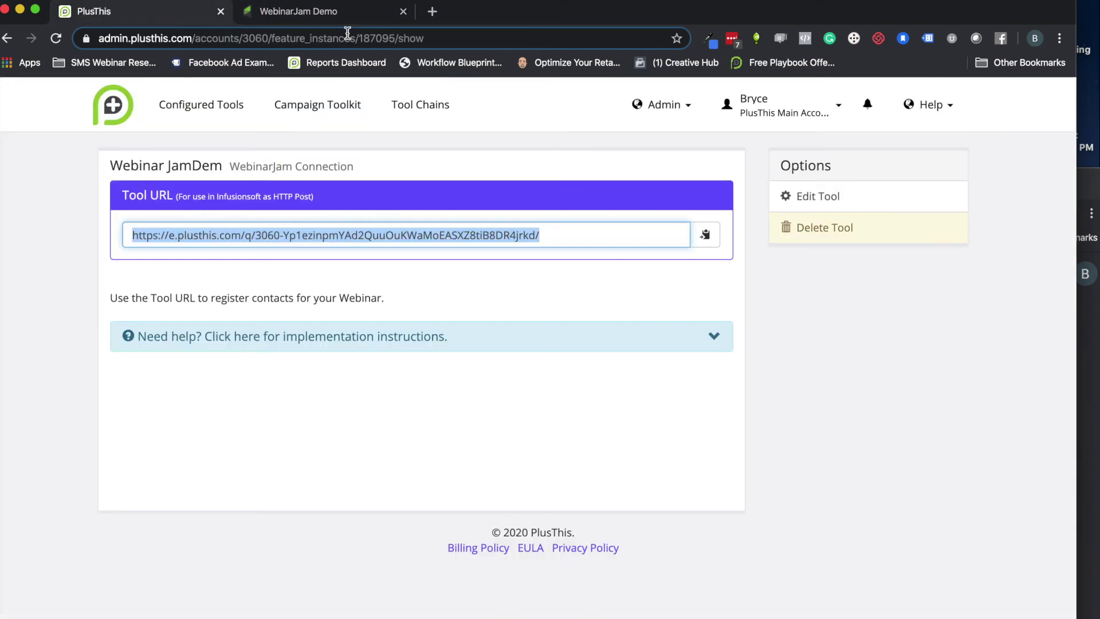
left_click(339, 10)
left_click(675, 204)
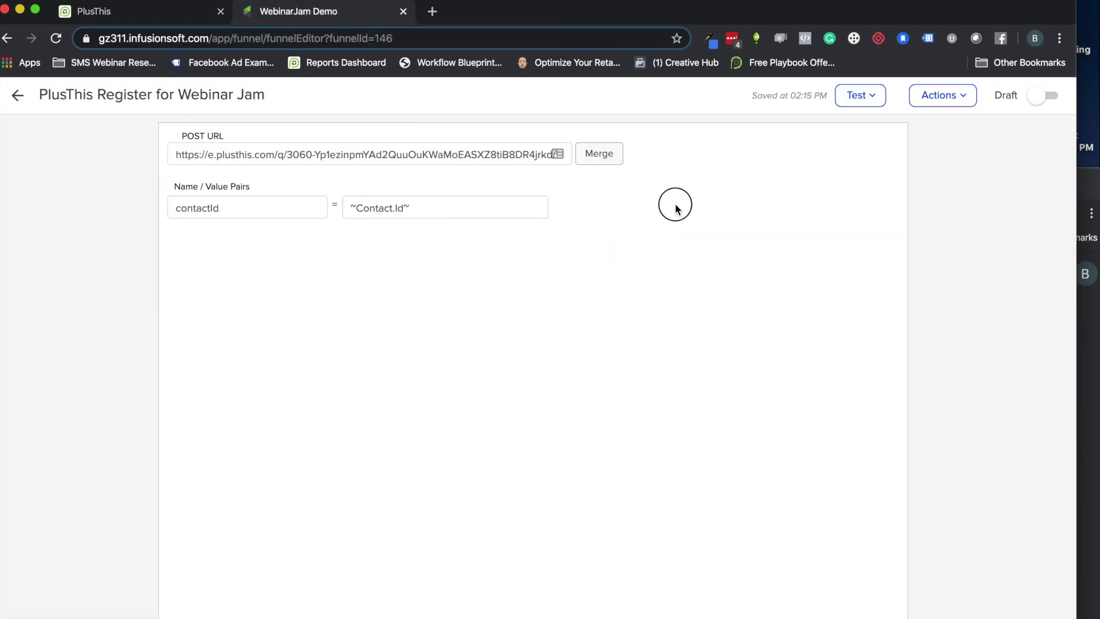
left_click(19, 95)
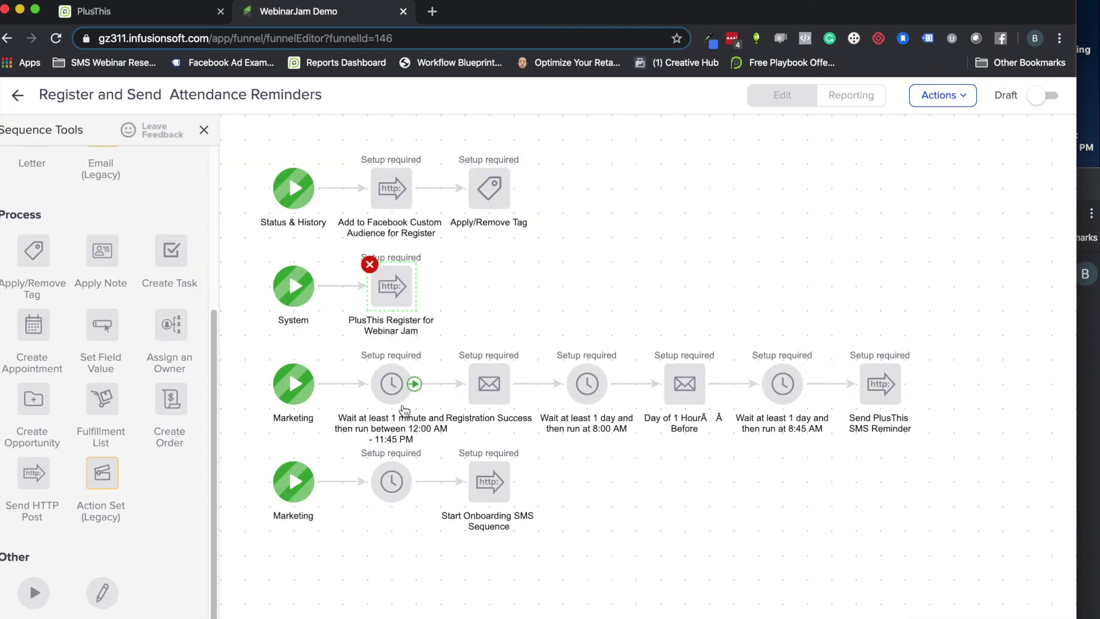
Review the tool's Config and Important notes, then open the WebinarJam Connection Tool Help article
left_click(18, 97)
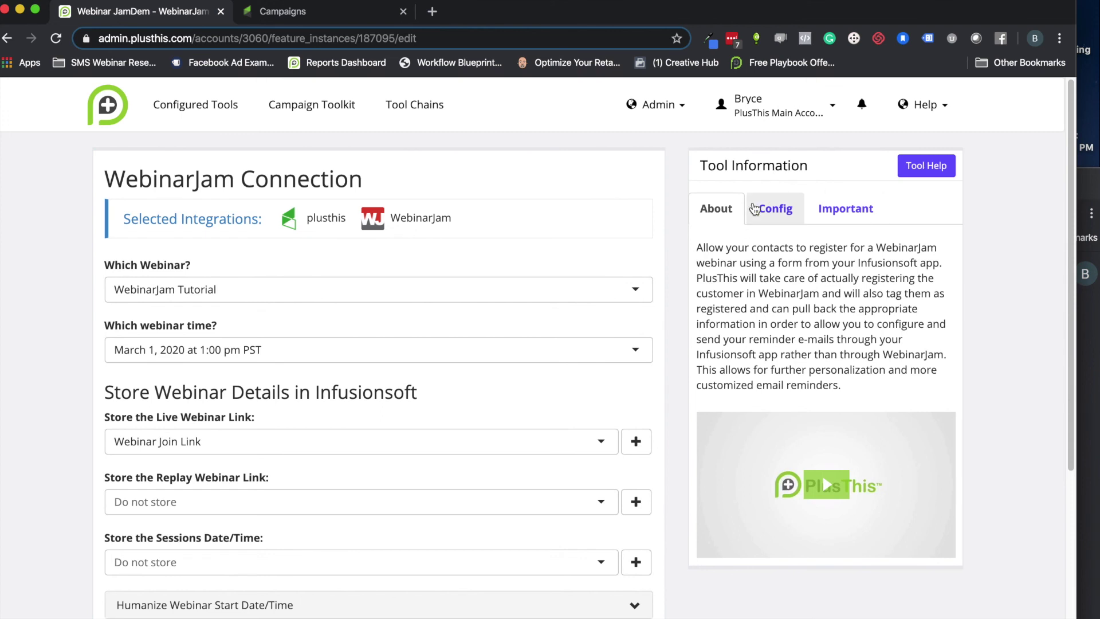
left_click(774, 210)
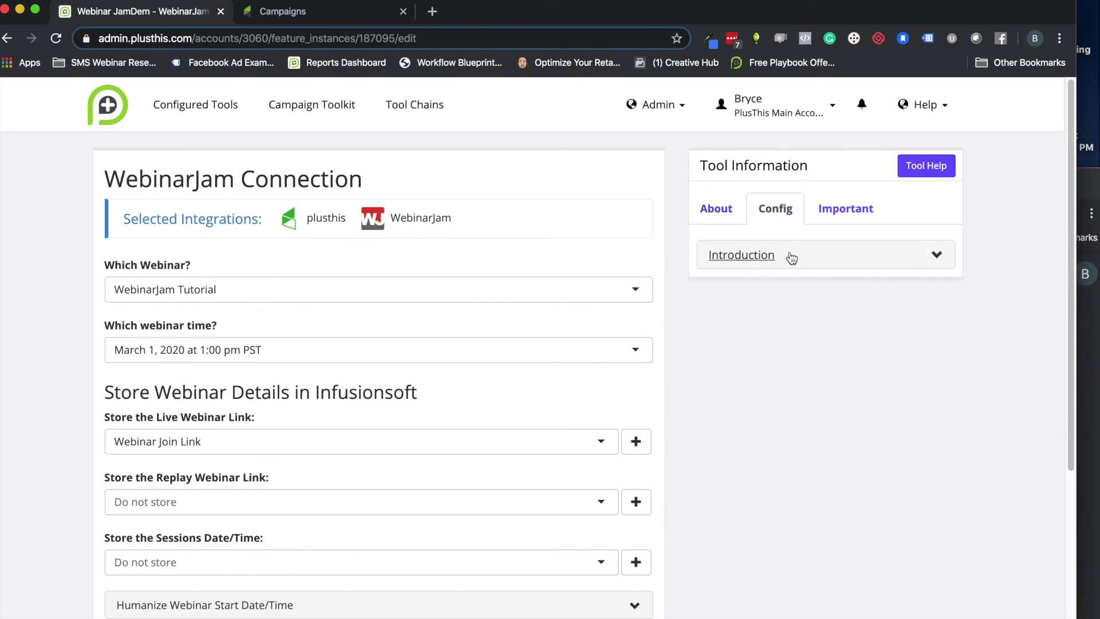
left_click(835, 211)
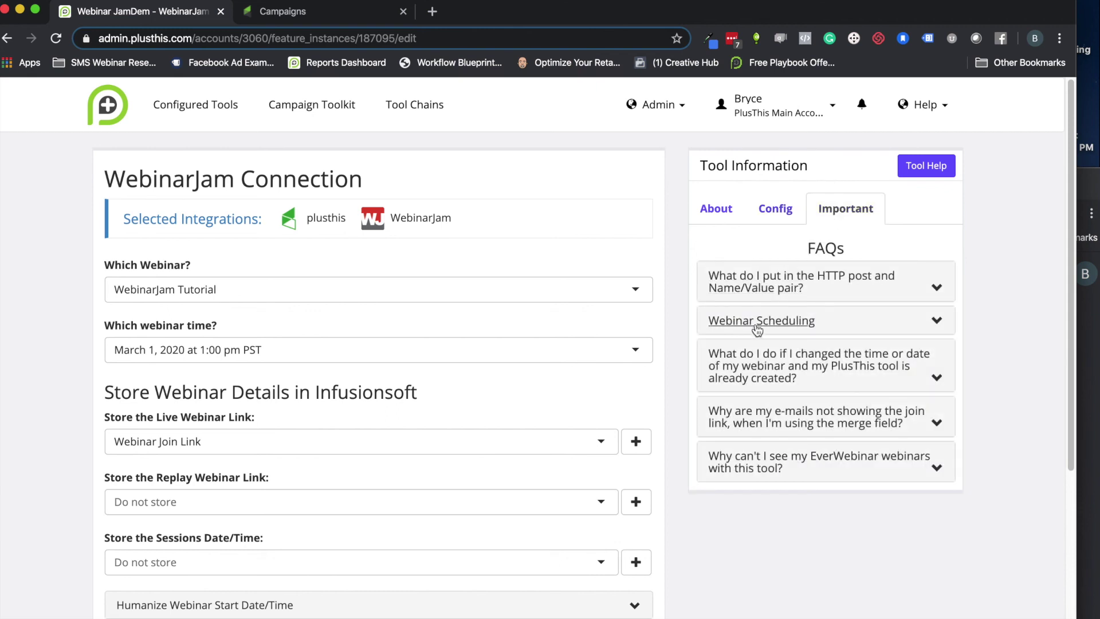
left_click(922, 171)
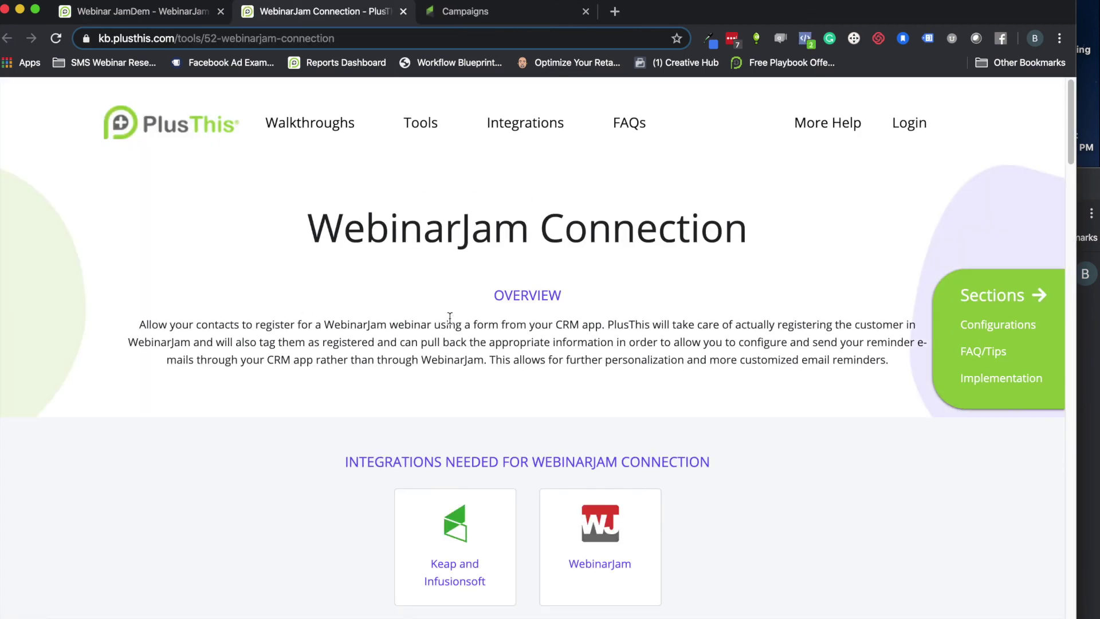
scroll(459, 298, "down", 10)
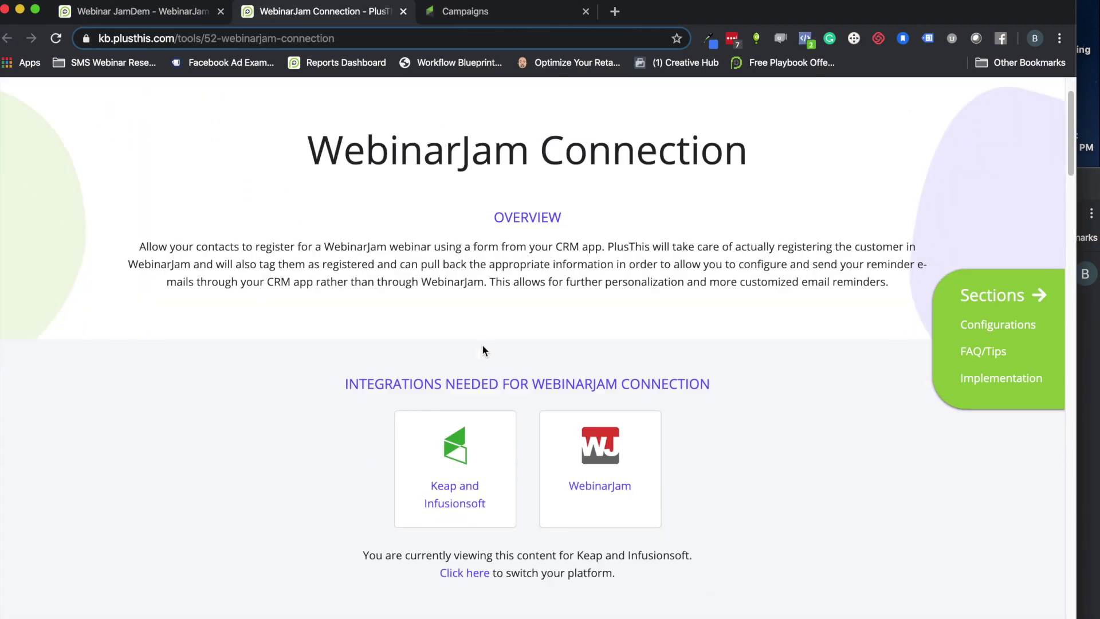
scroll(476, 331, "down", 15)
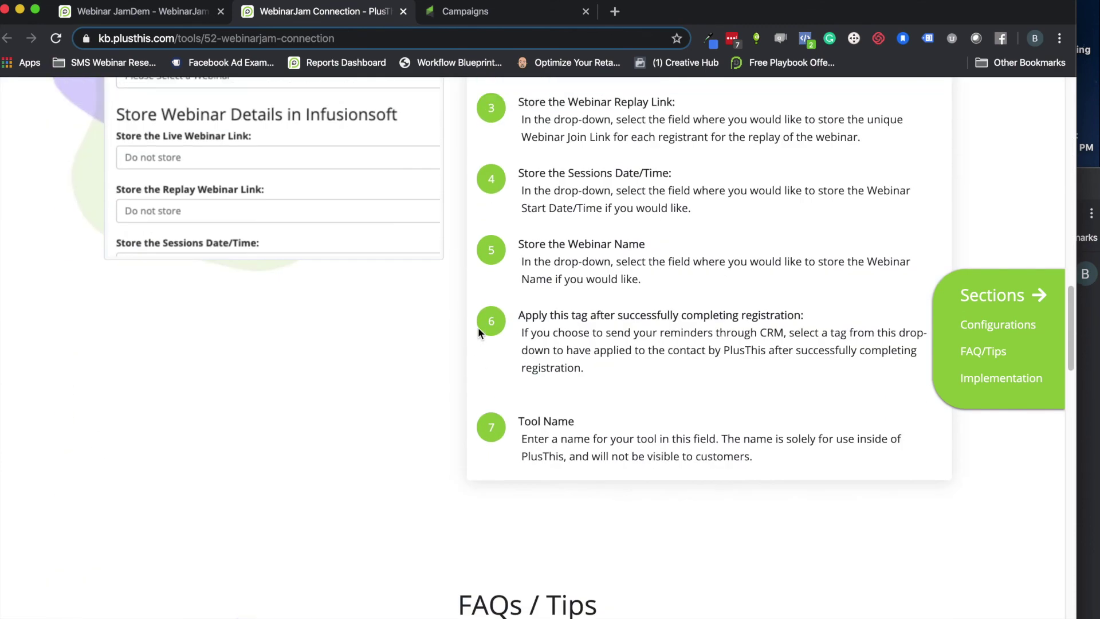
scroll(478, 327, "up", 20)
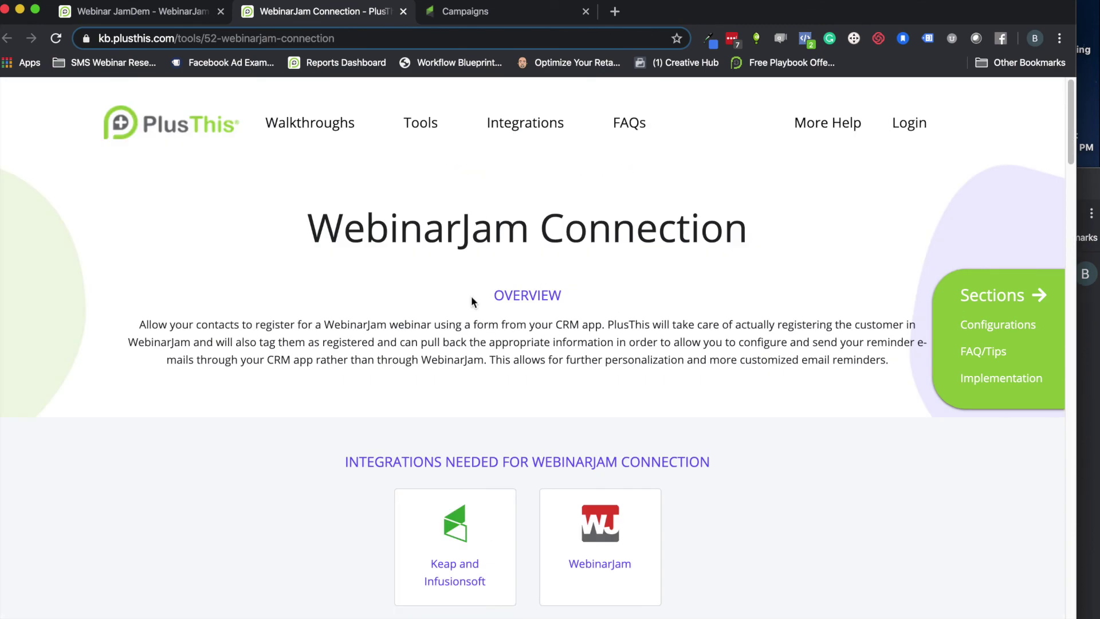